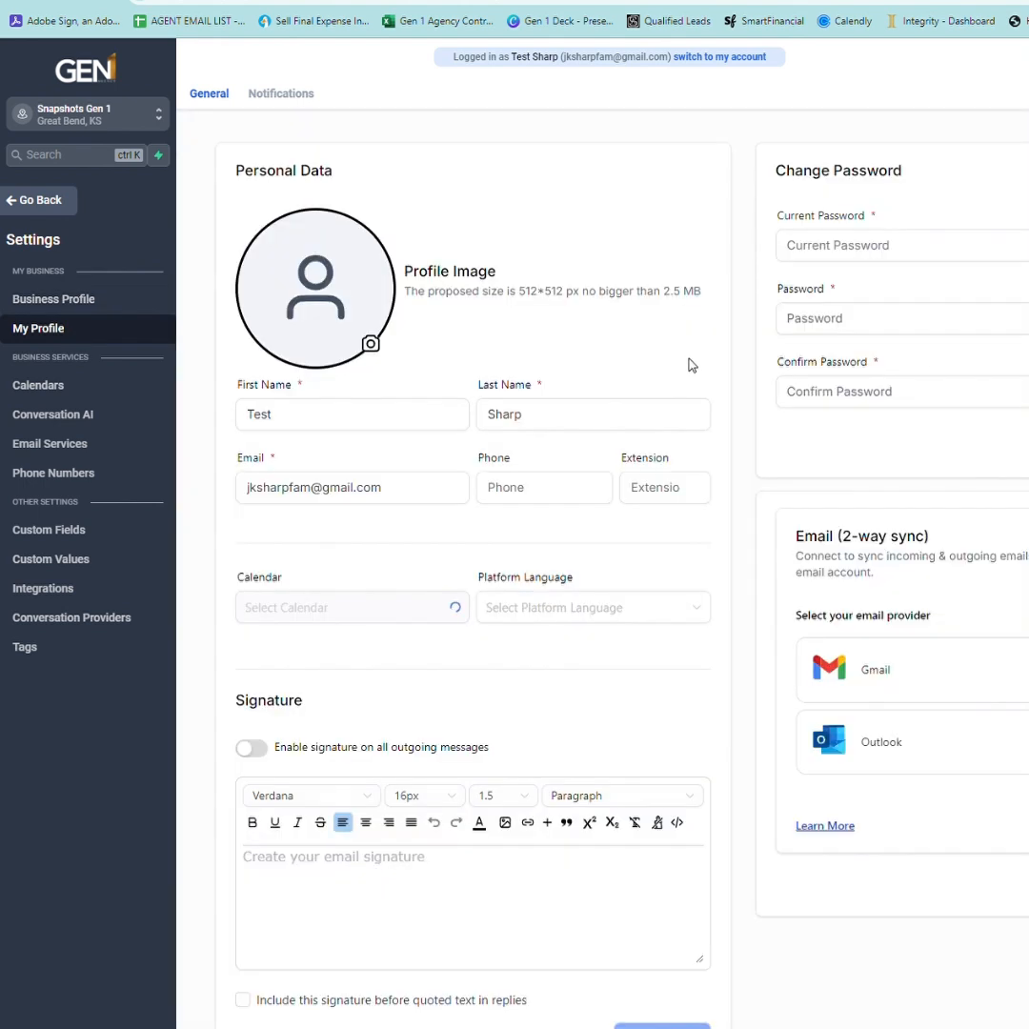
Enable an email signature with the agent's name, Independent Agent title, phone number and e-mail, and save the profile.
scroll(572, 572, "down", 2)
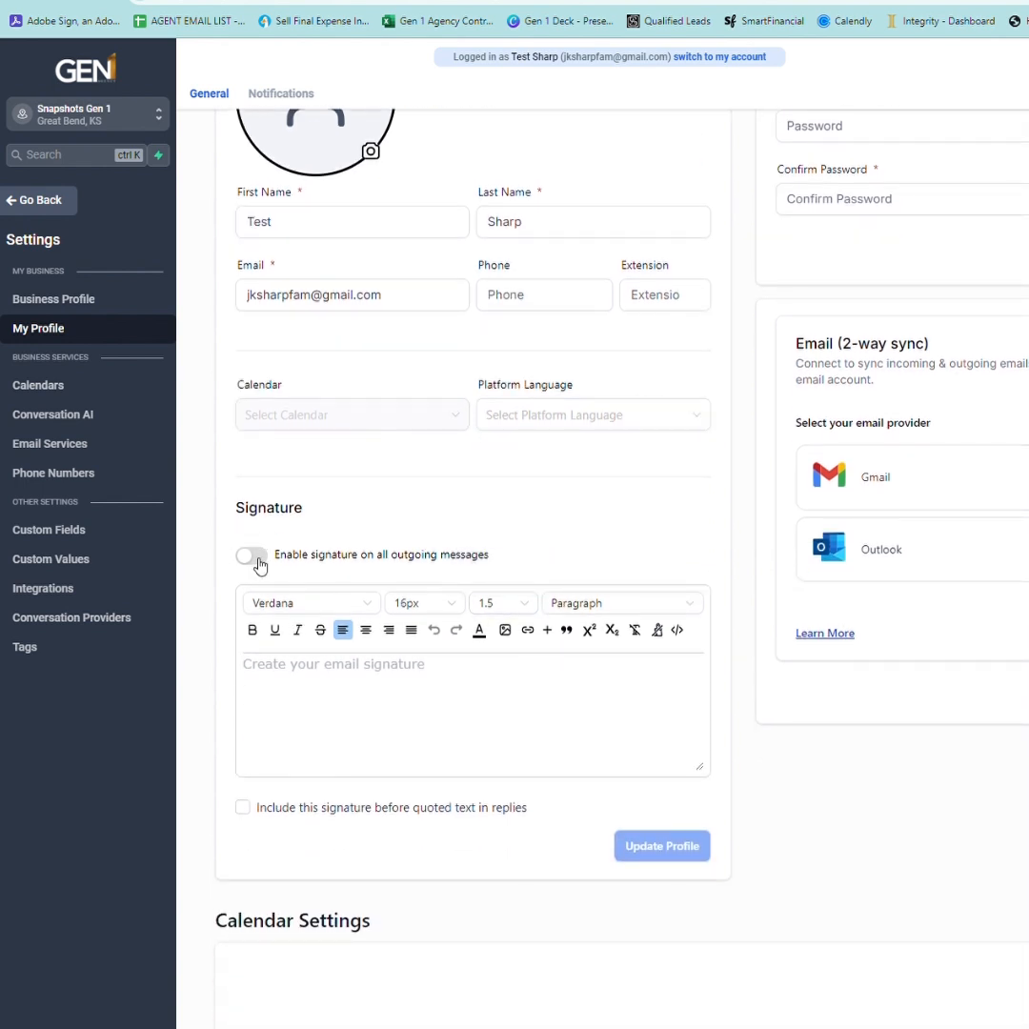
left_click(254, 556)
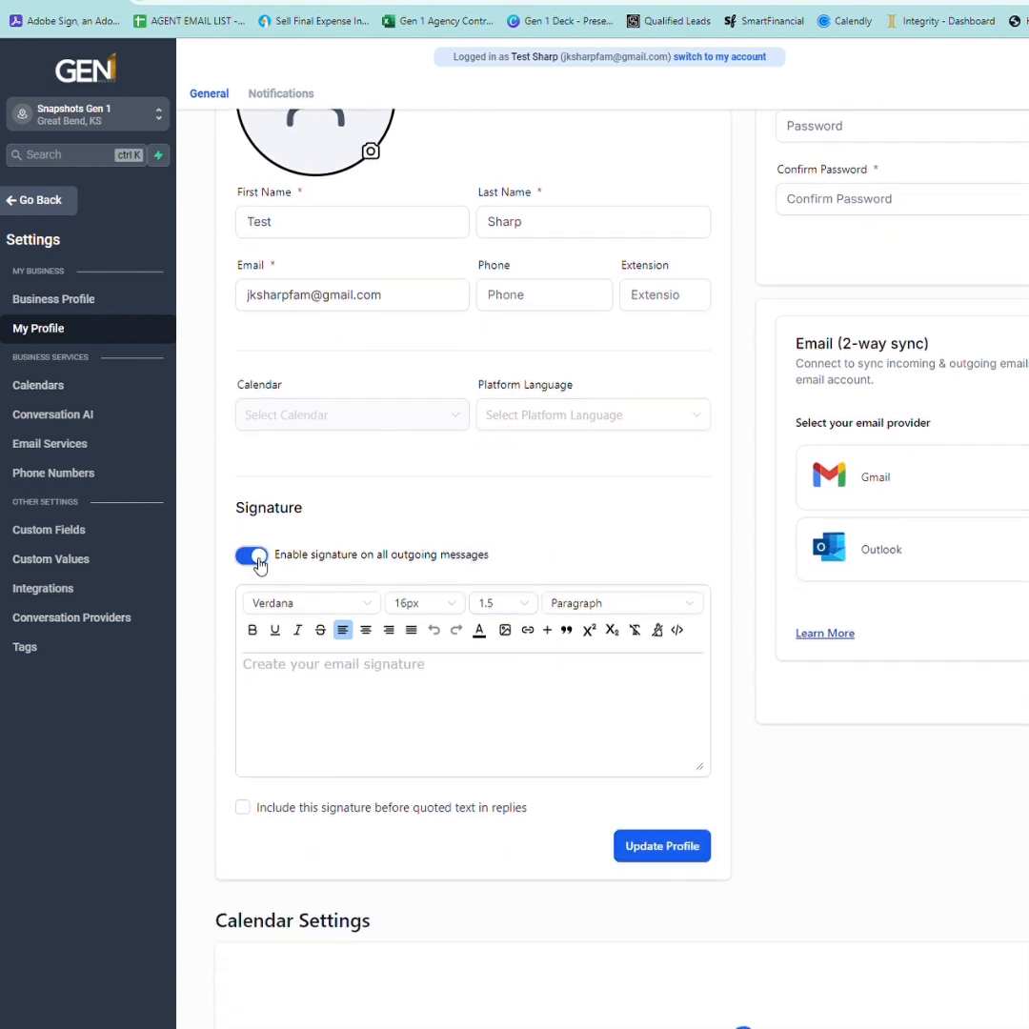
left_click(332, 680)
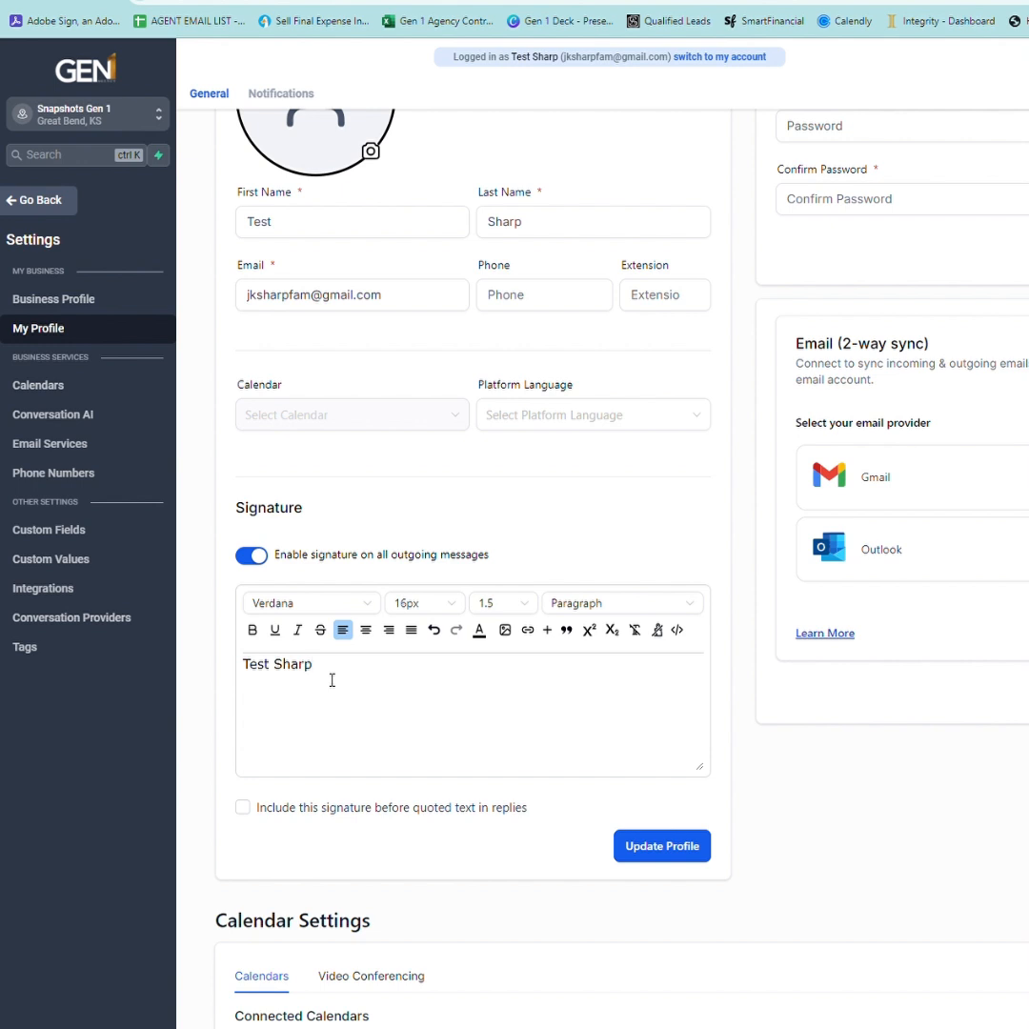
key("Return")
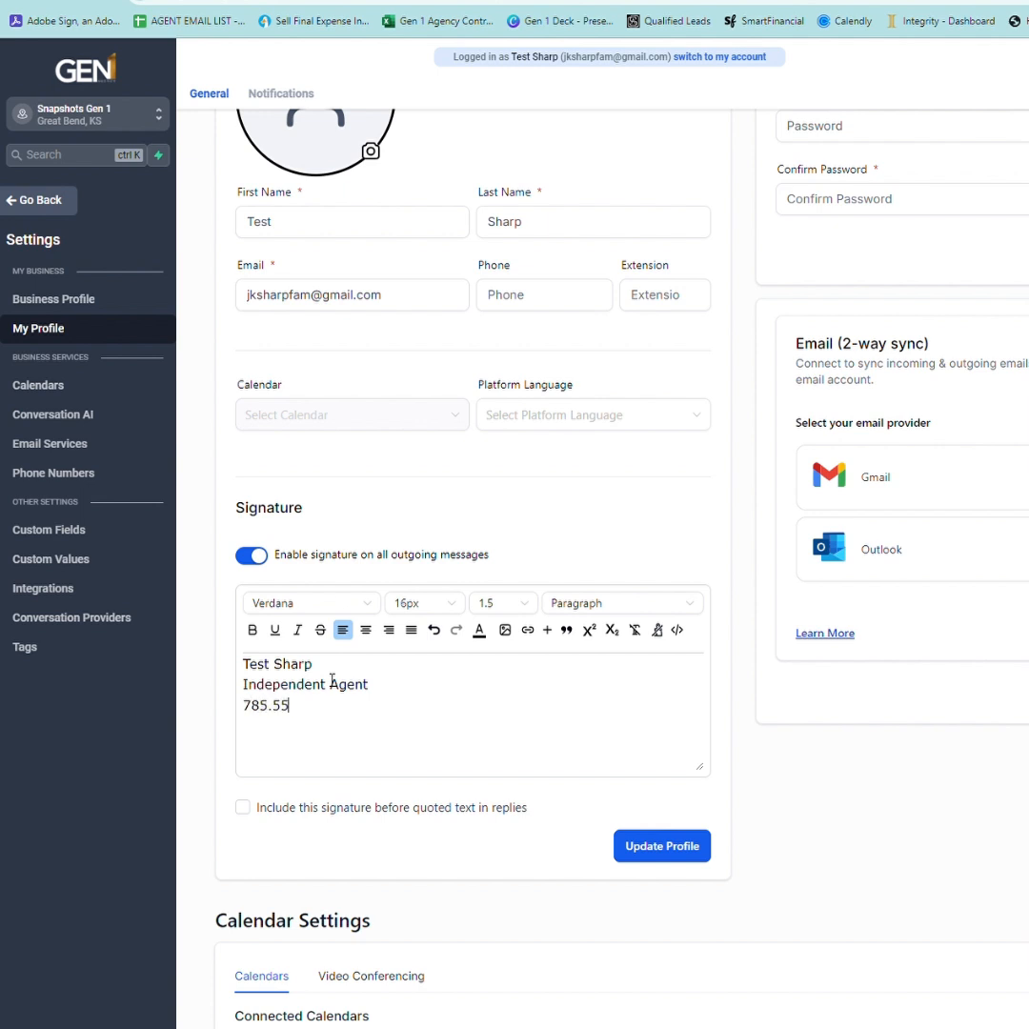
key("Return")
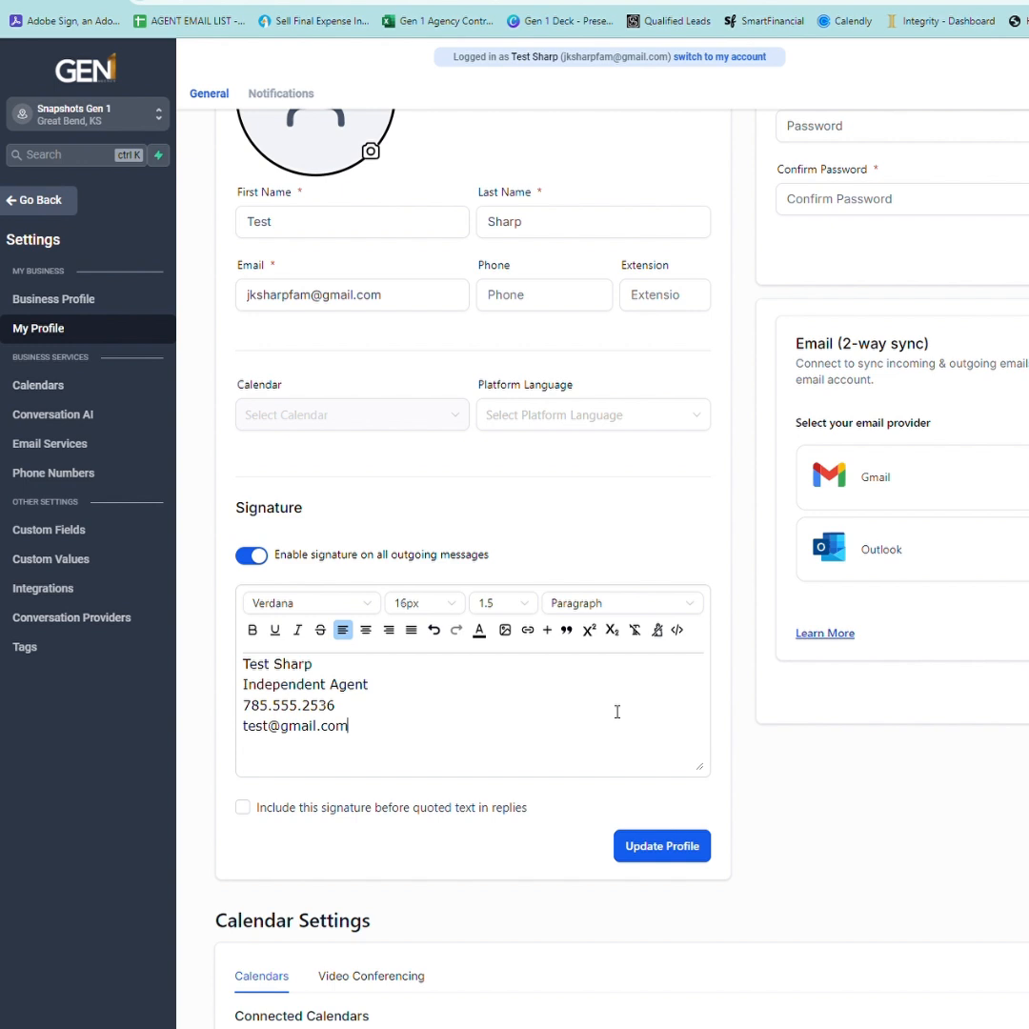
left_click(666, 852)
Add a new calendar connection under Calendar Settings and choose to connect Google Calendar.
scroll(407, 674, "down", 5)
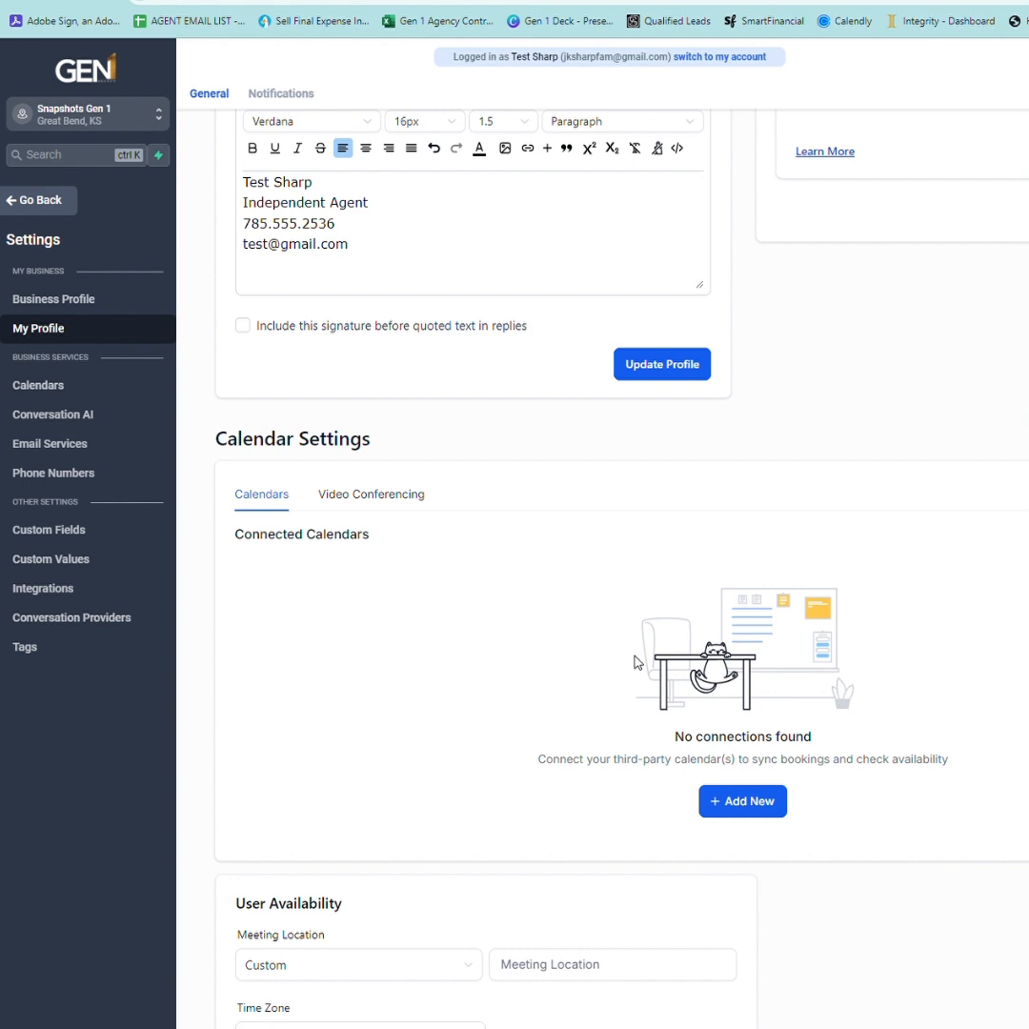
left_click(761, 804)
left_click(973, 443)
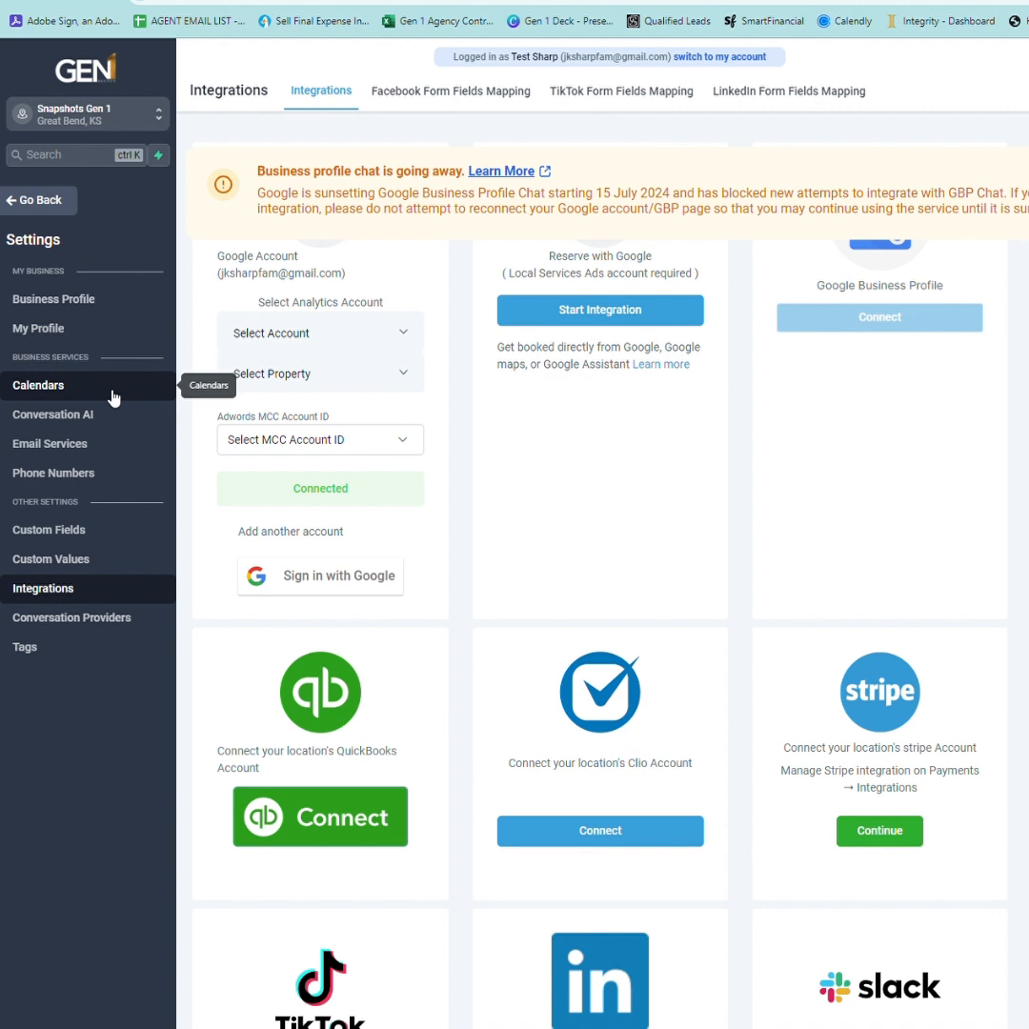
From the Calendars settings, create a new calendar of the Round Robin type.
left_click(45, 390)
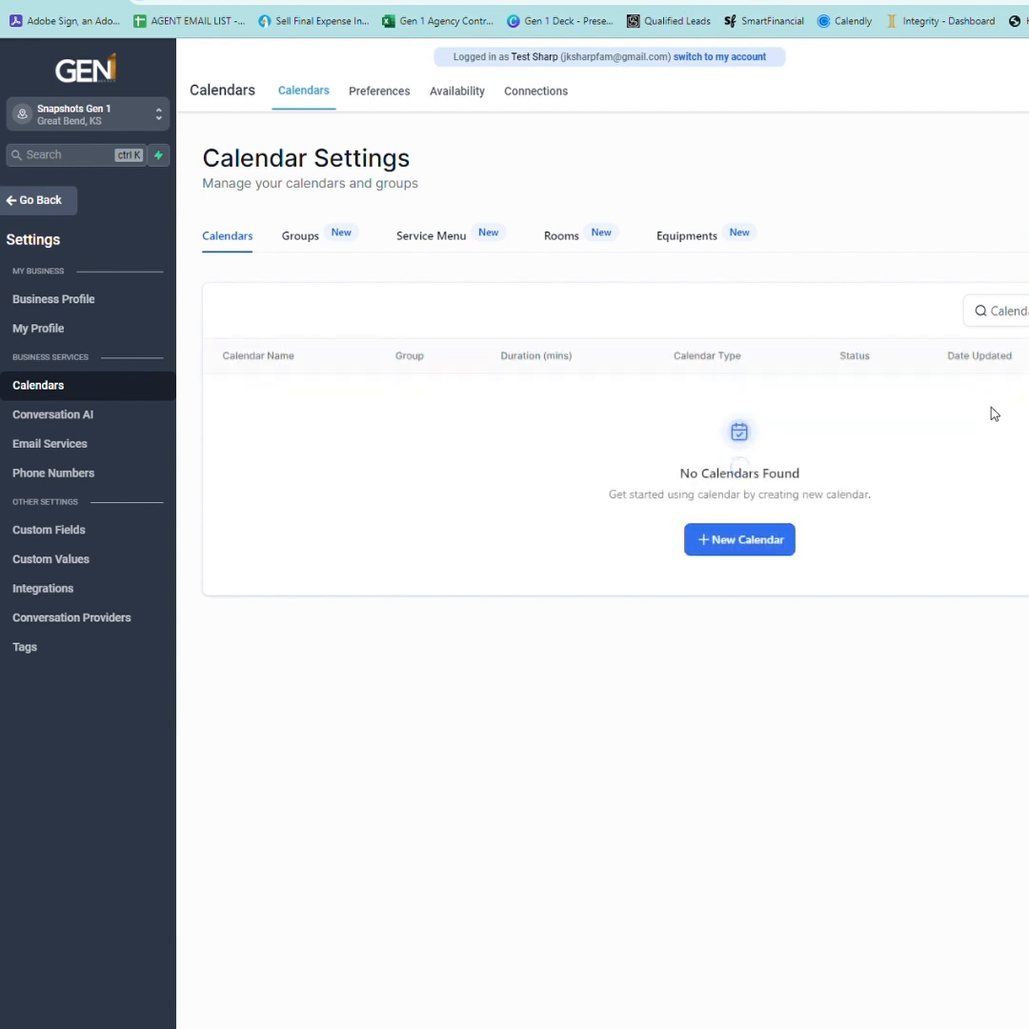
left_click(754, 542)
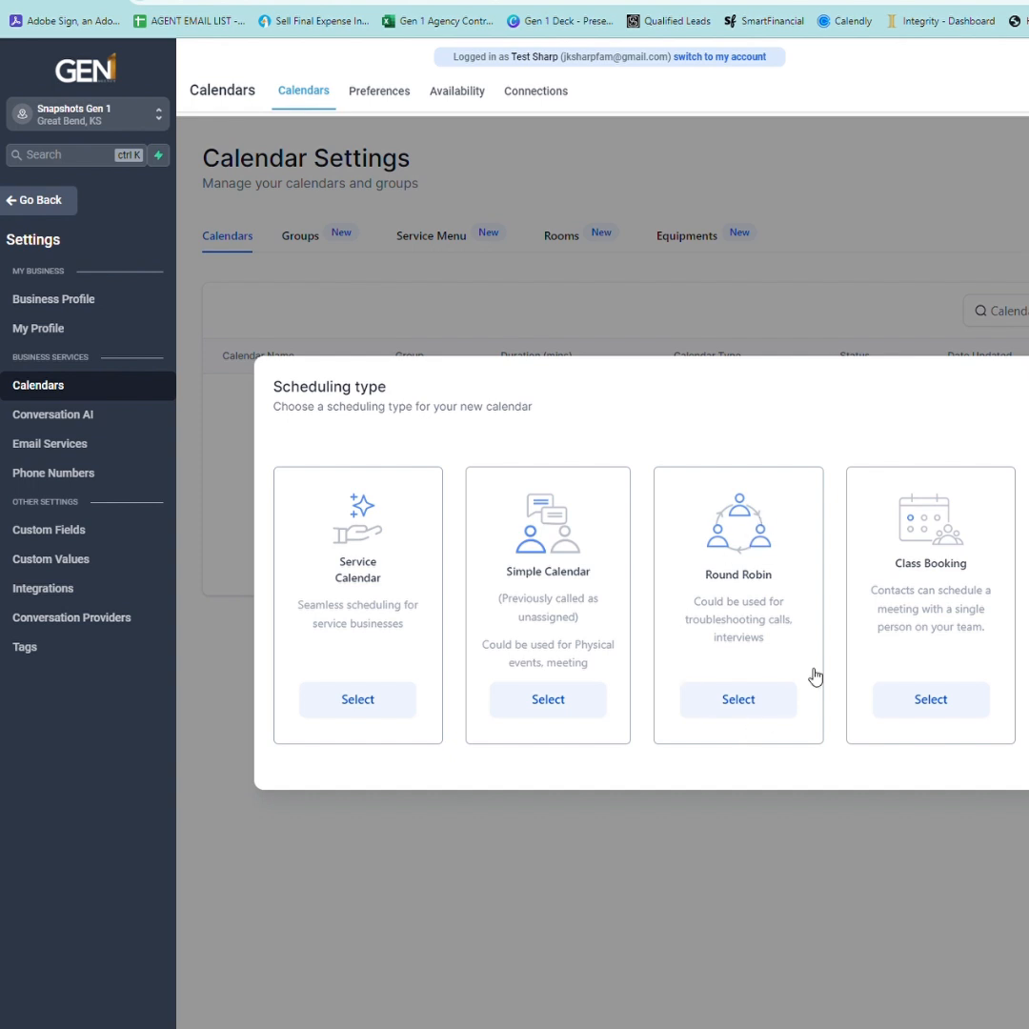
left_click(757, 700)
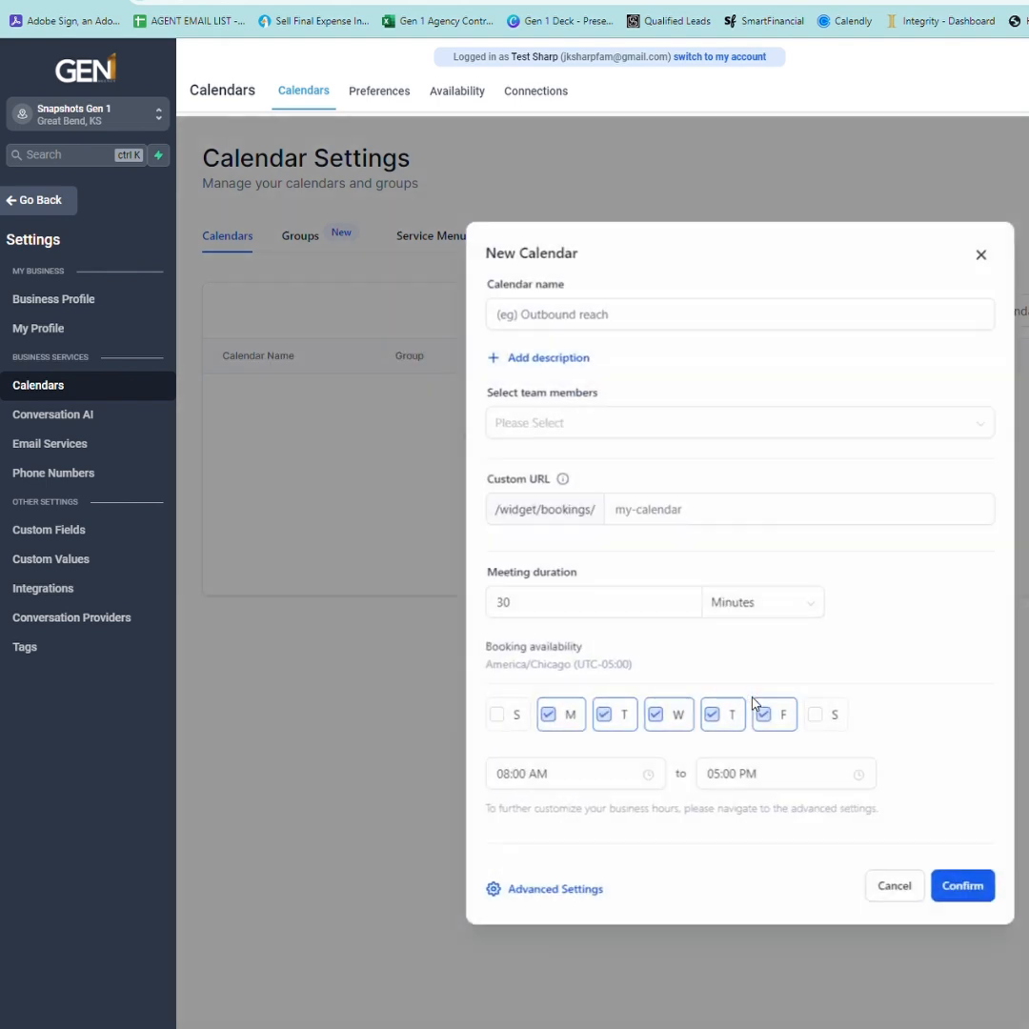
Name the calendar 'Life Benefits Overview/w Test' and add the agent as its team member.
left_click(622, 321)
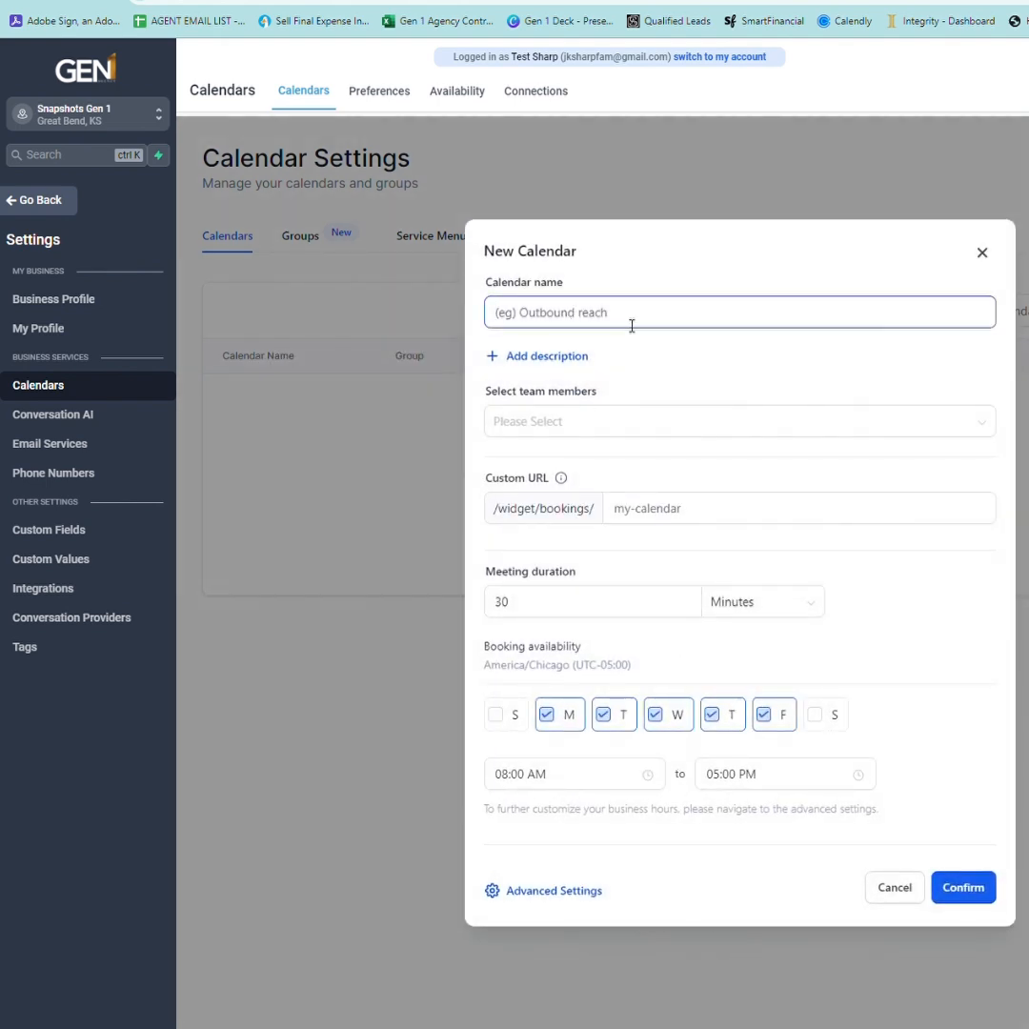
type("Life Benefits Overview/w Test")
left_click(606, 415)
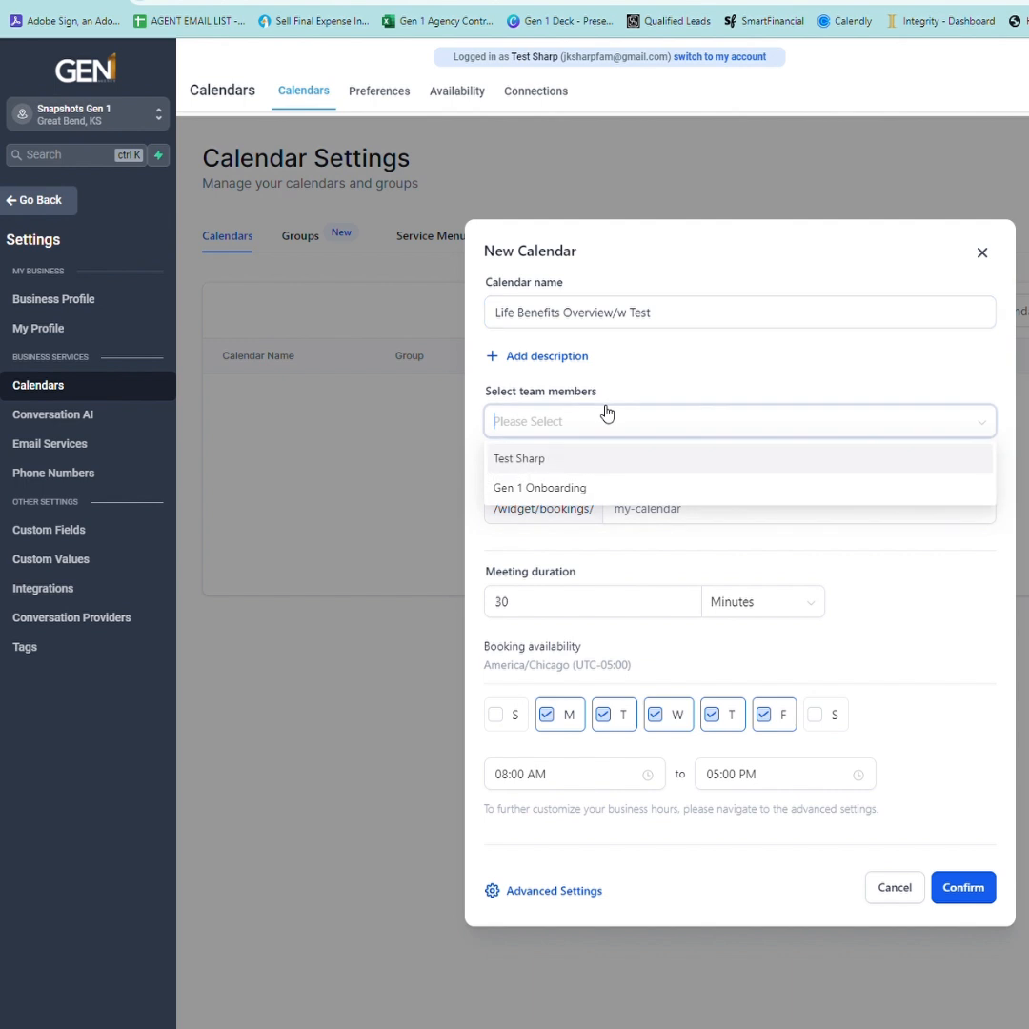
left_click(534, 462)
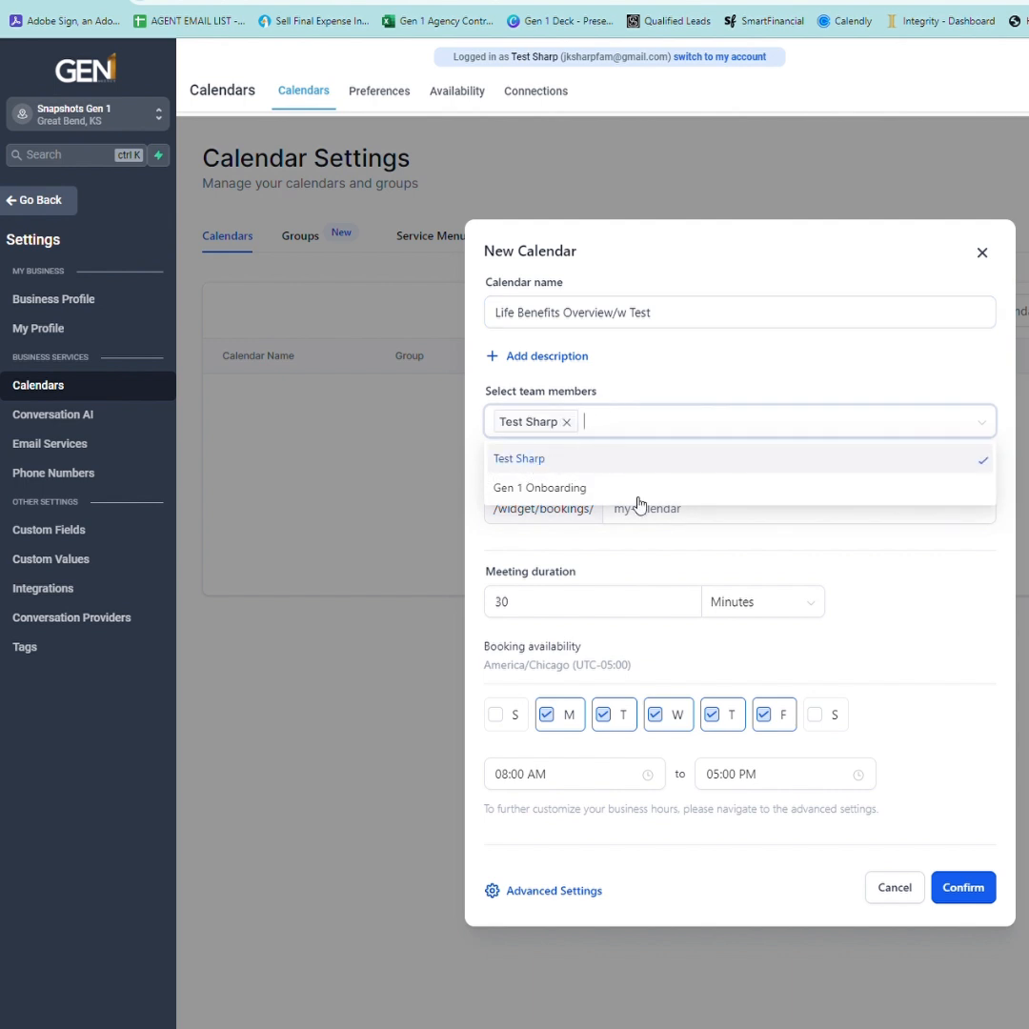
left_click(892, 553)
left_click(762, 519)
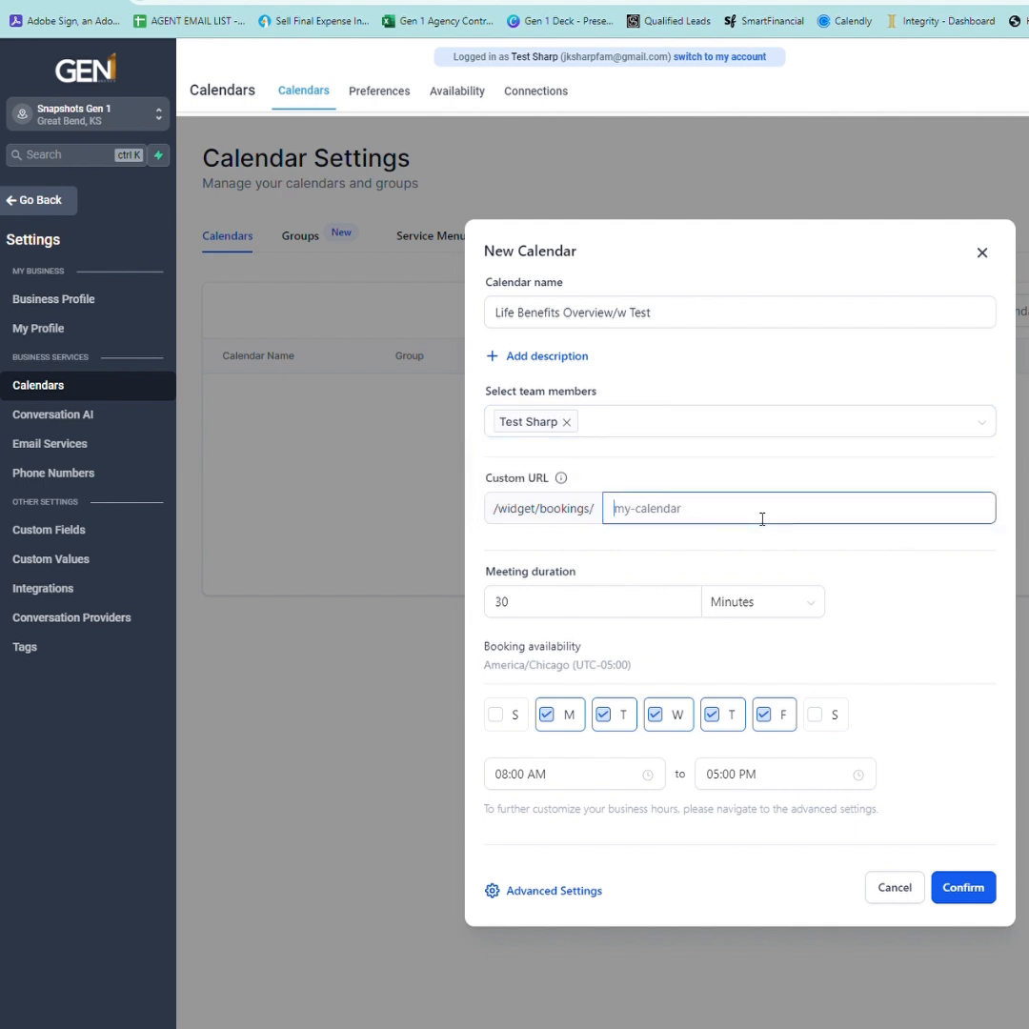
Enter 'lifeoverviewtest' as the calendar's custom URL slug.
type("life")
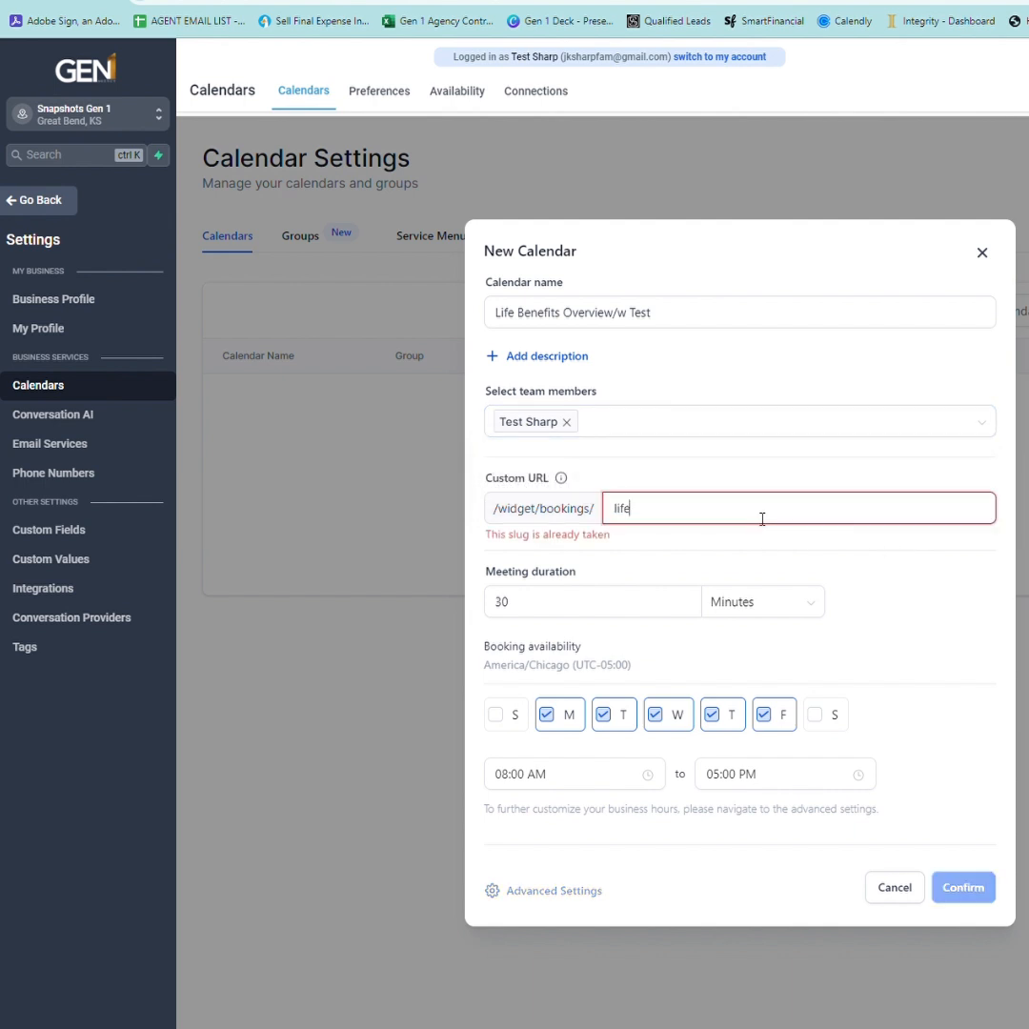
type("overviewtest")
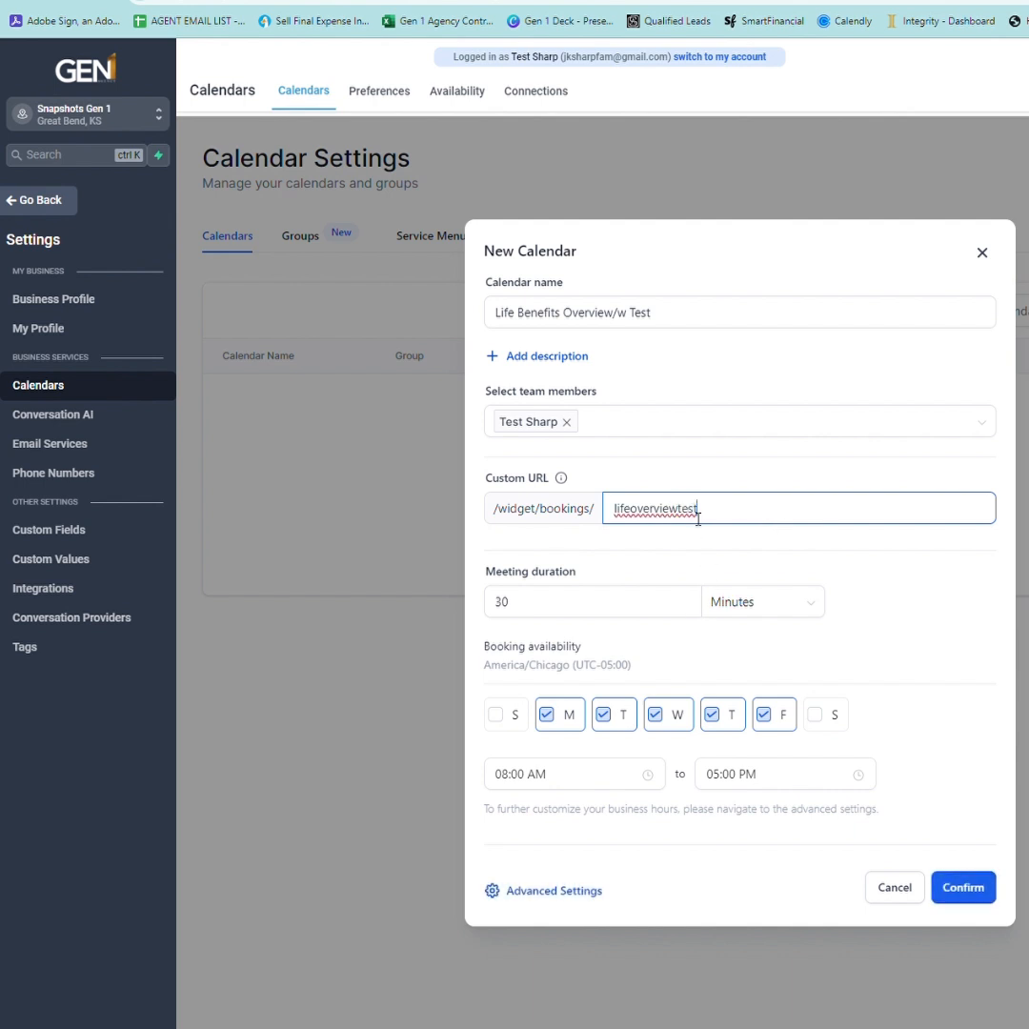
left_click_drag(797, 515, 576, 517)
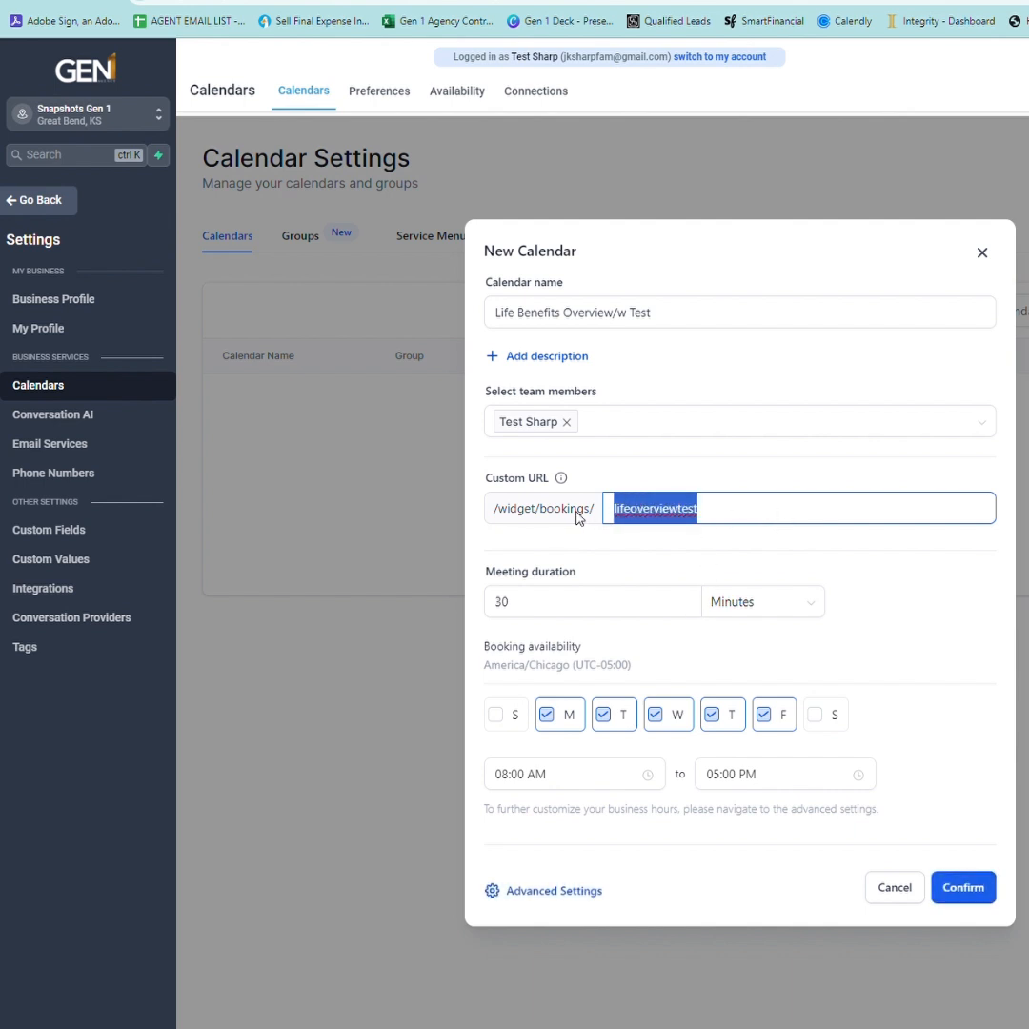
left_click(664, 554)
left_click(653, 520)
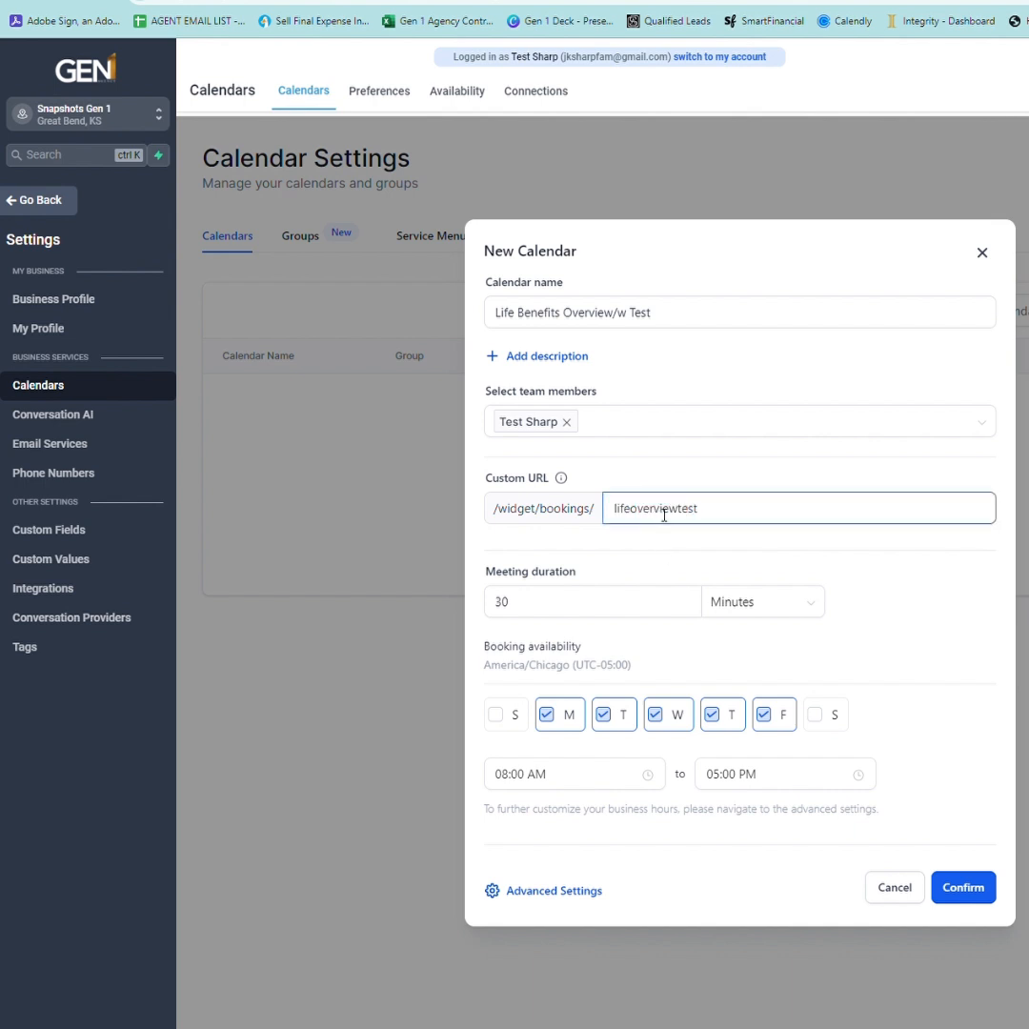
left_click(641, 609)
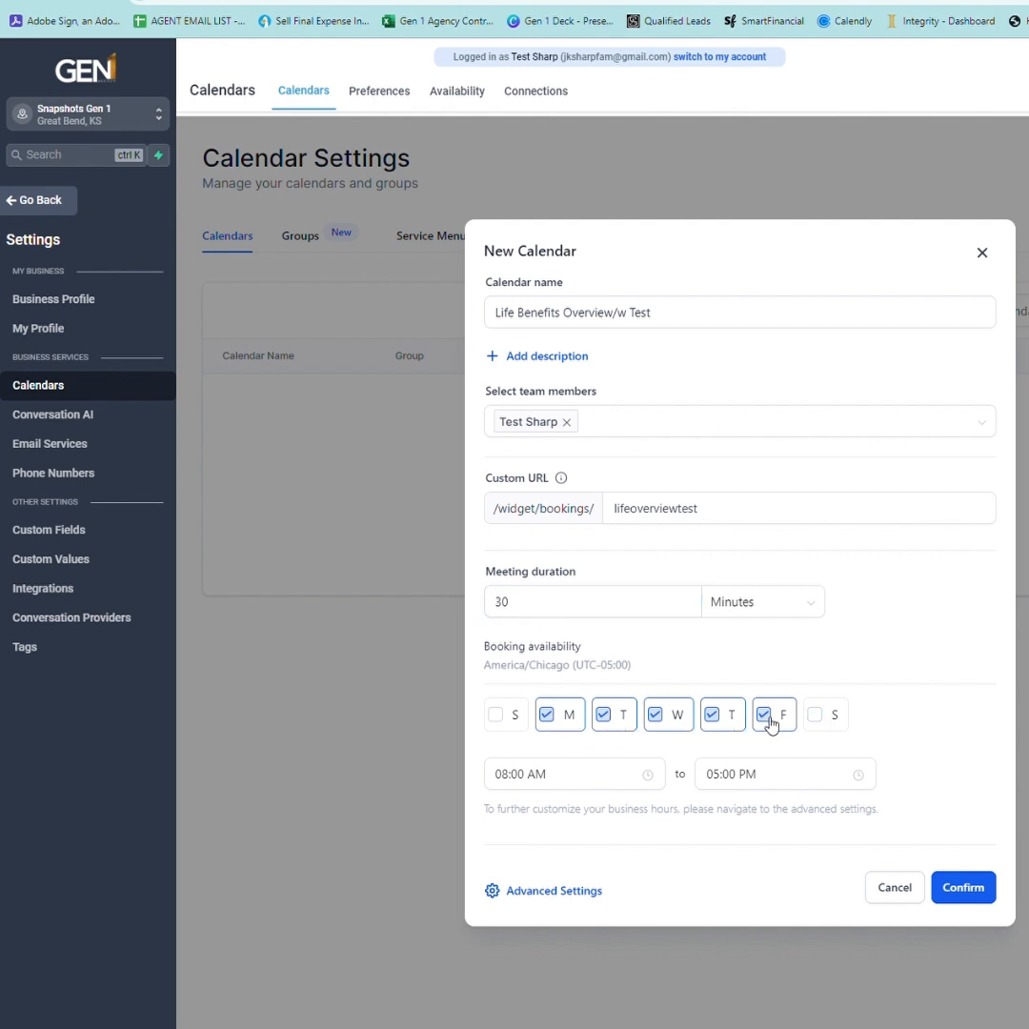
Make Wednesday unavailable for bookings, then create the calendar and dismiss the success message.
left_click(666, 729)
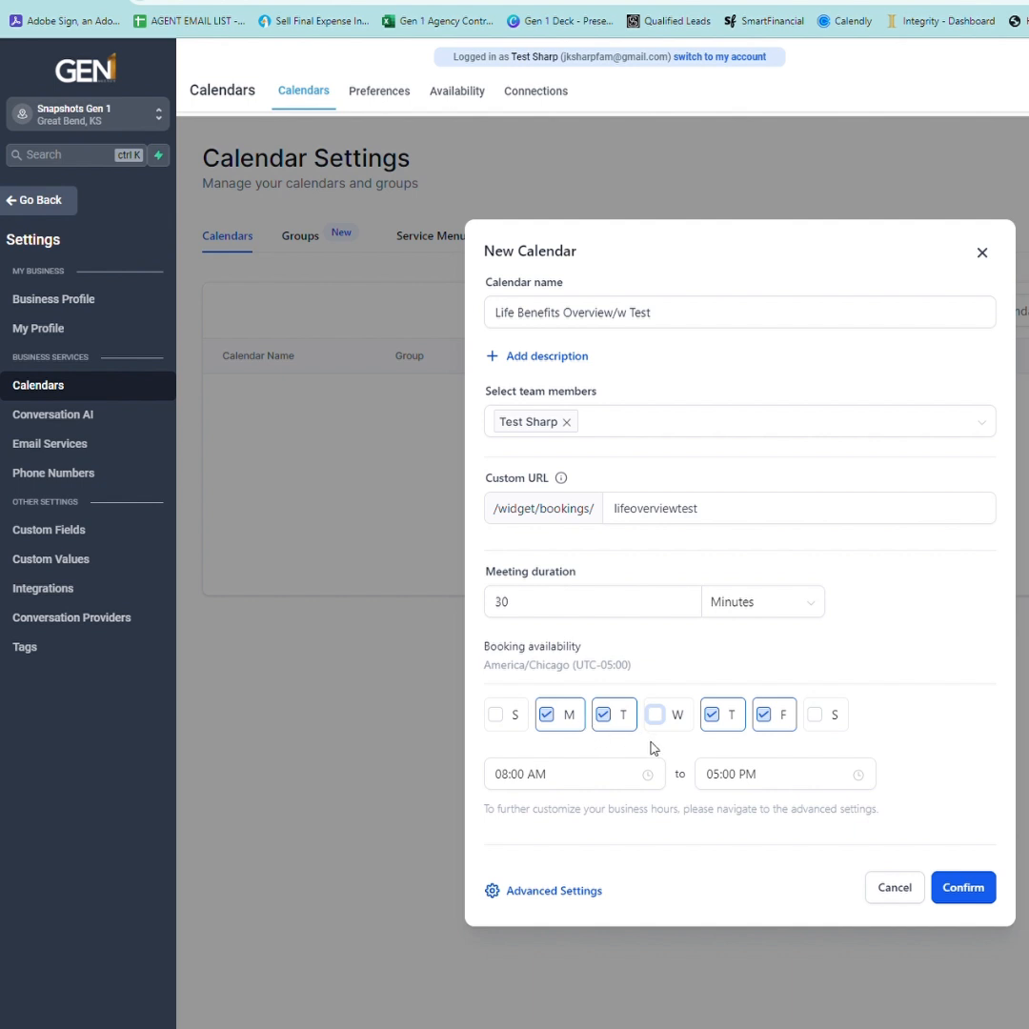
left_click(967, 883)
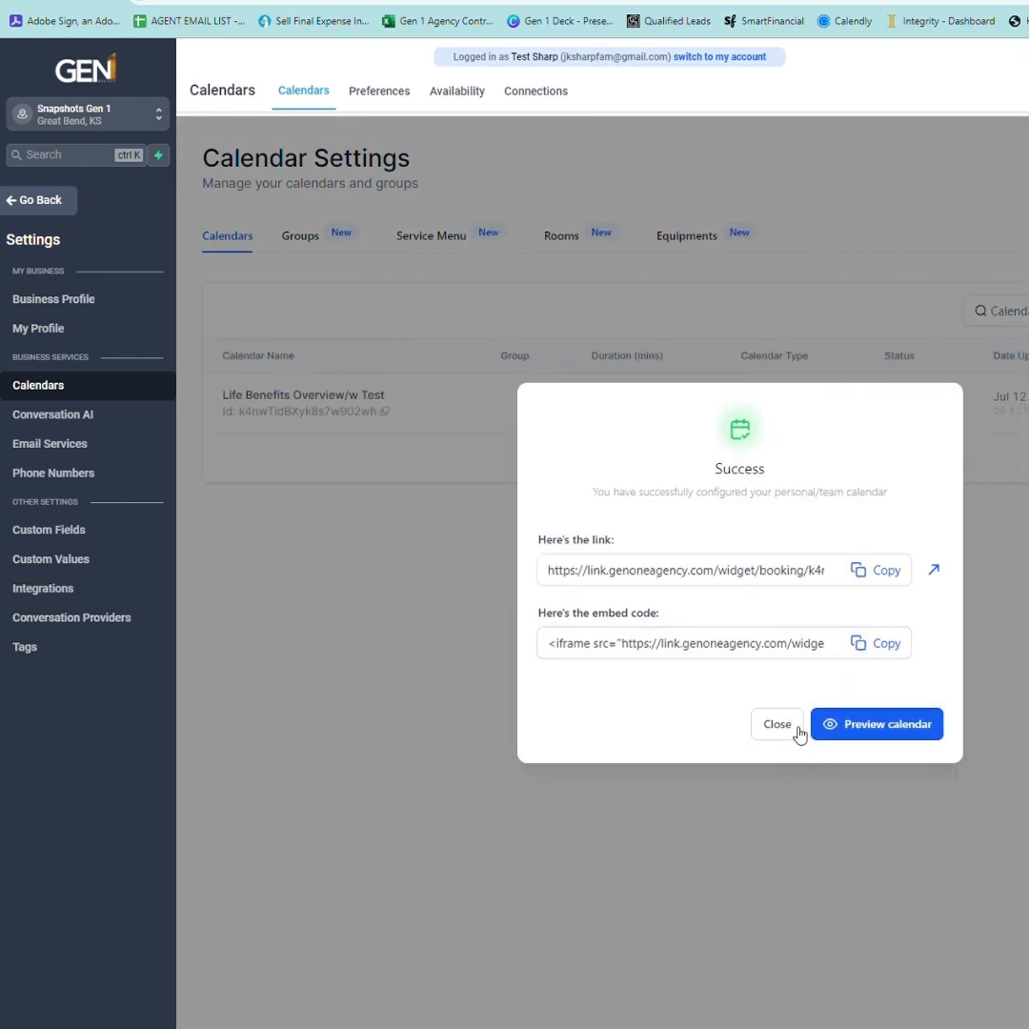
left_click(791, 729)
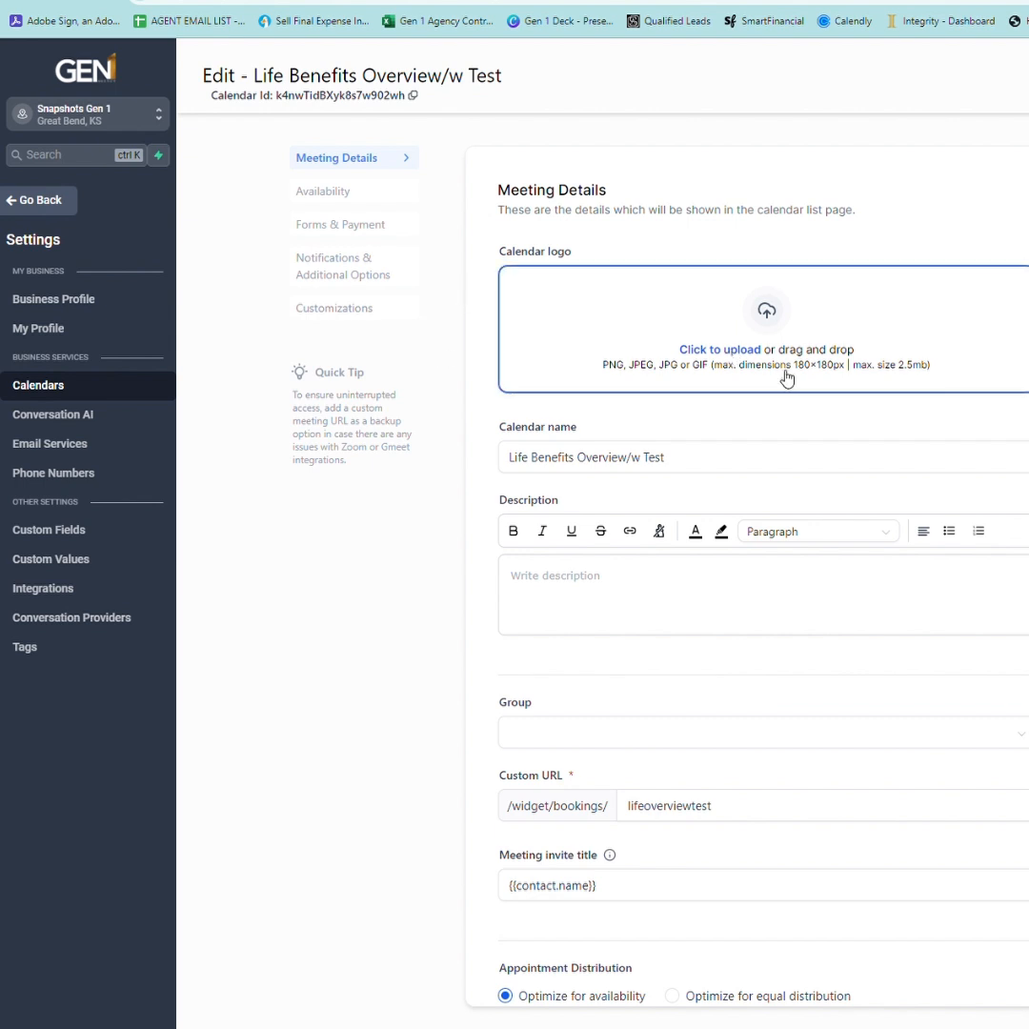
Set the description to 'In this meeting we will review a life need analysis and answer any questions you have.'.
left_click(712, 466)
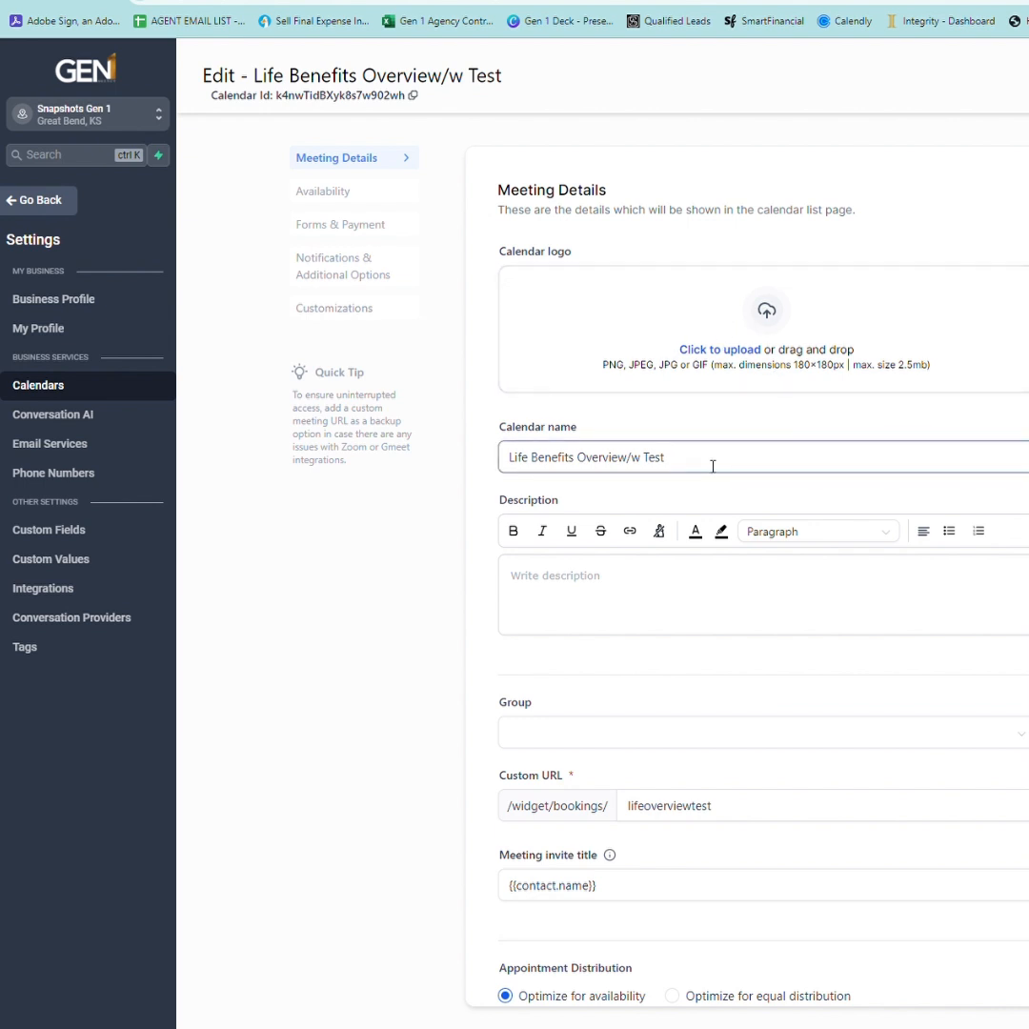
left_click(657, 583)
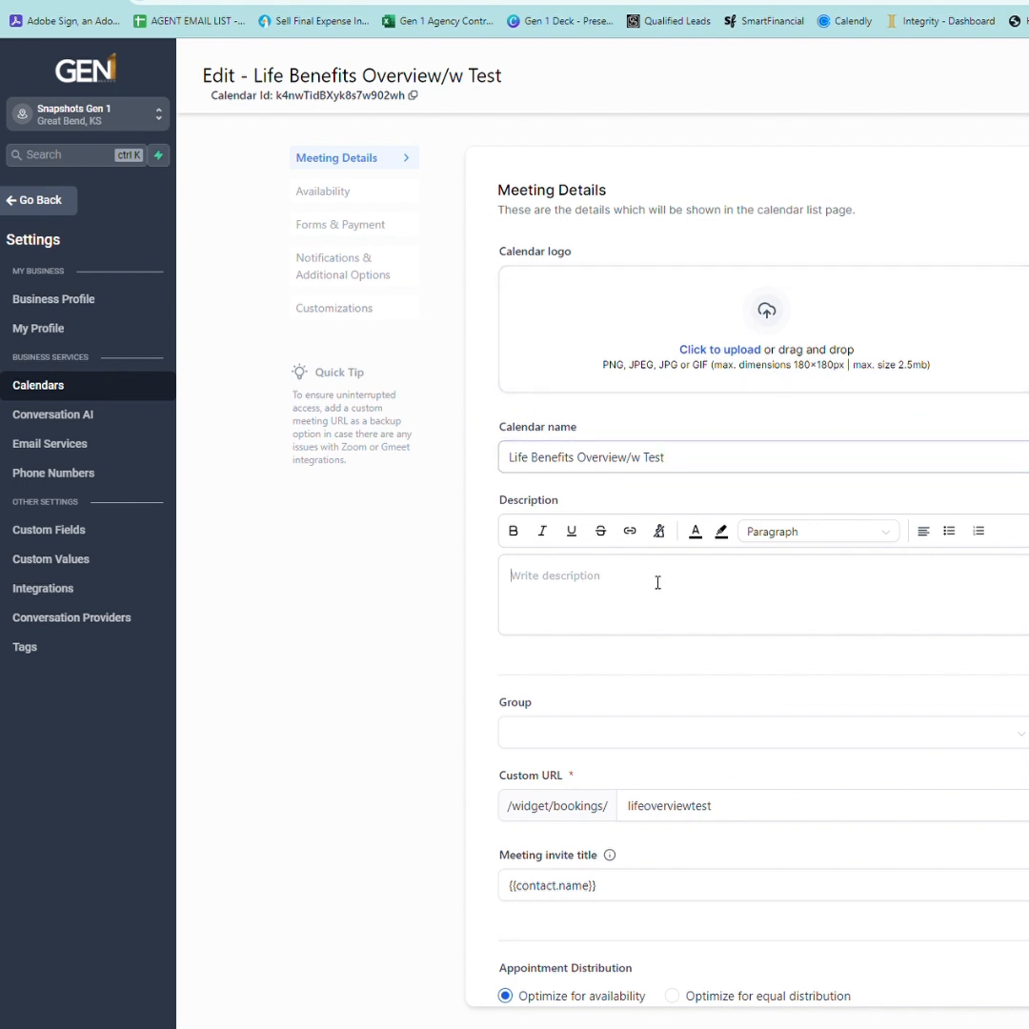
type("In th")
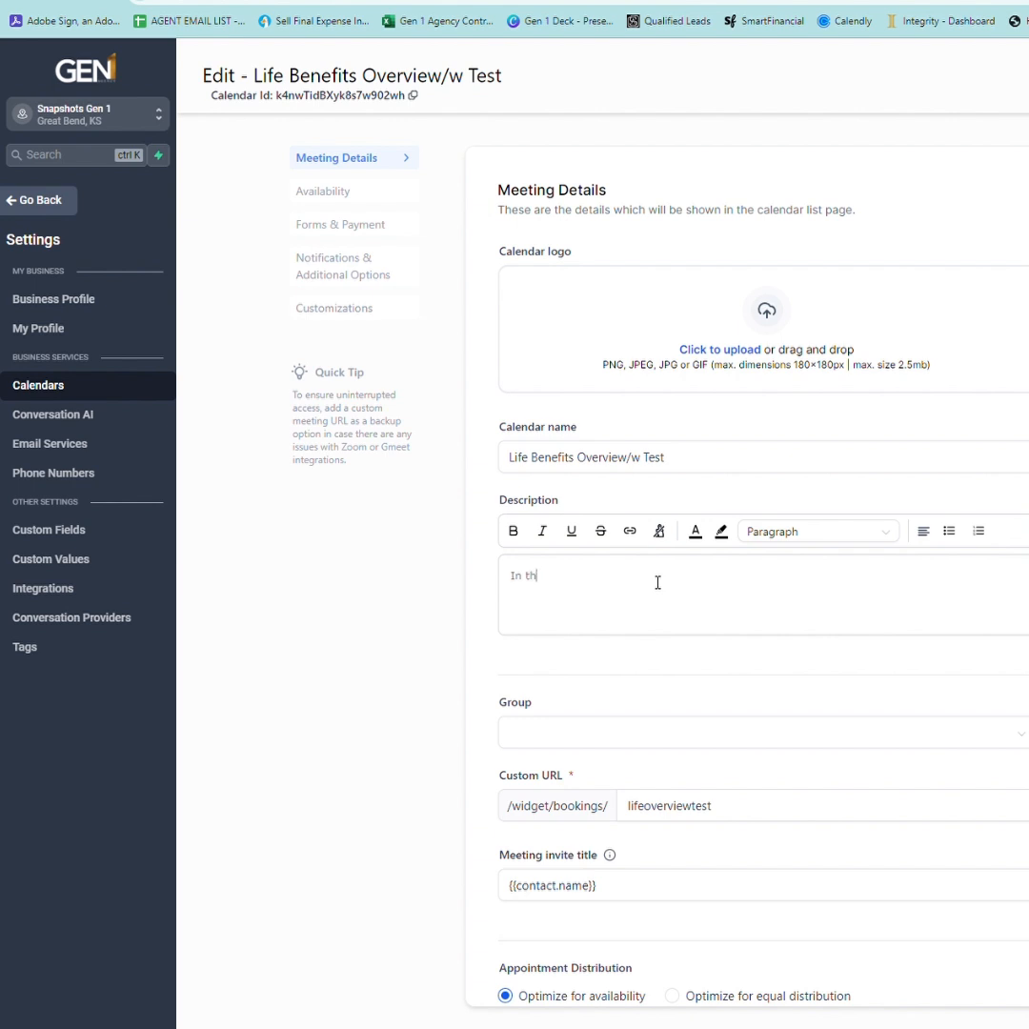
type("is meeting we will review a life need analys")
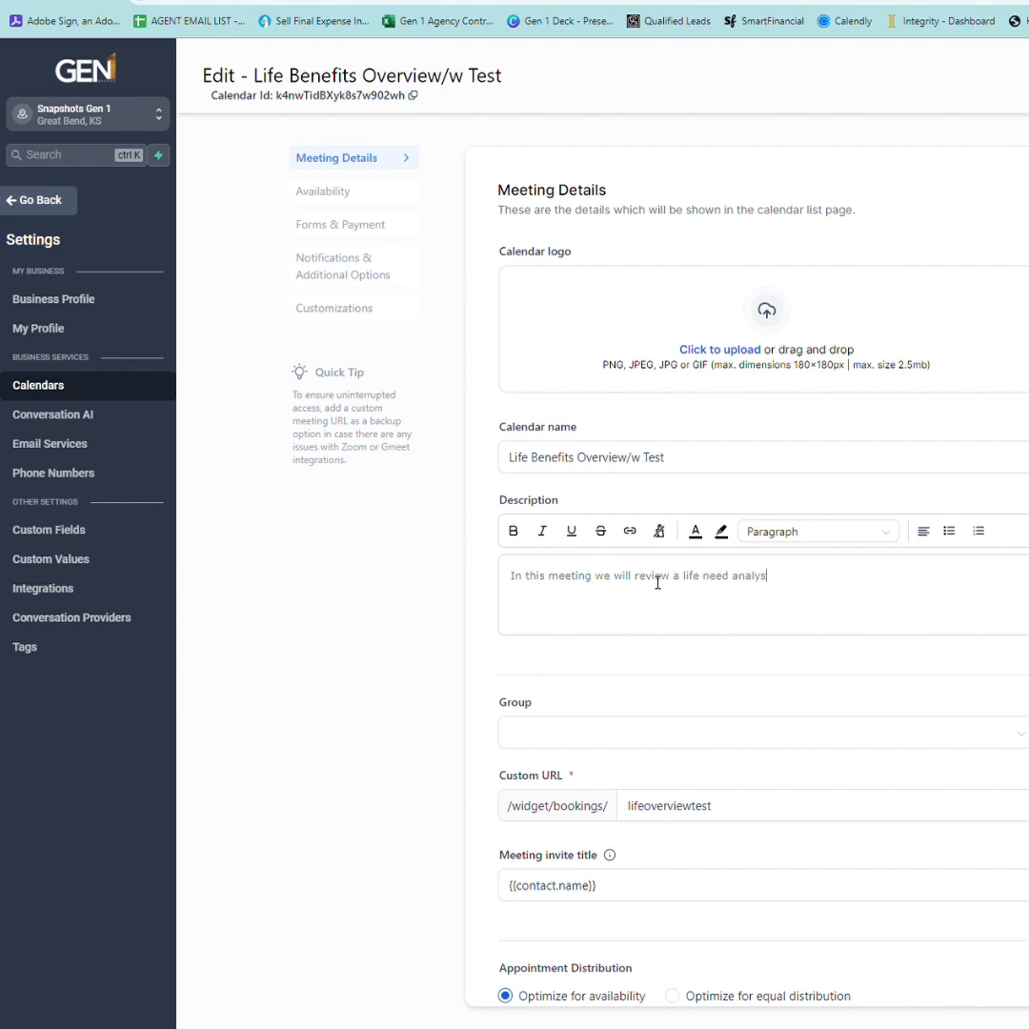
type("is and answer any questions you ha")
key("BackSpace")
type("have.")
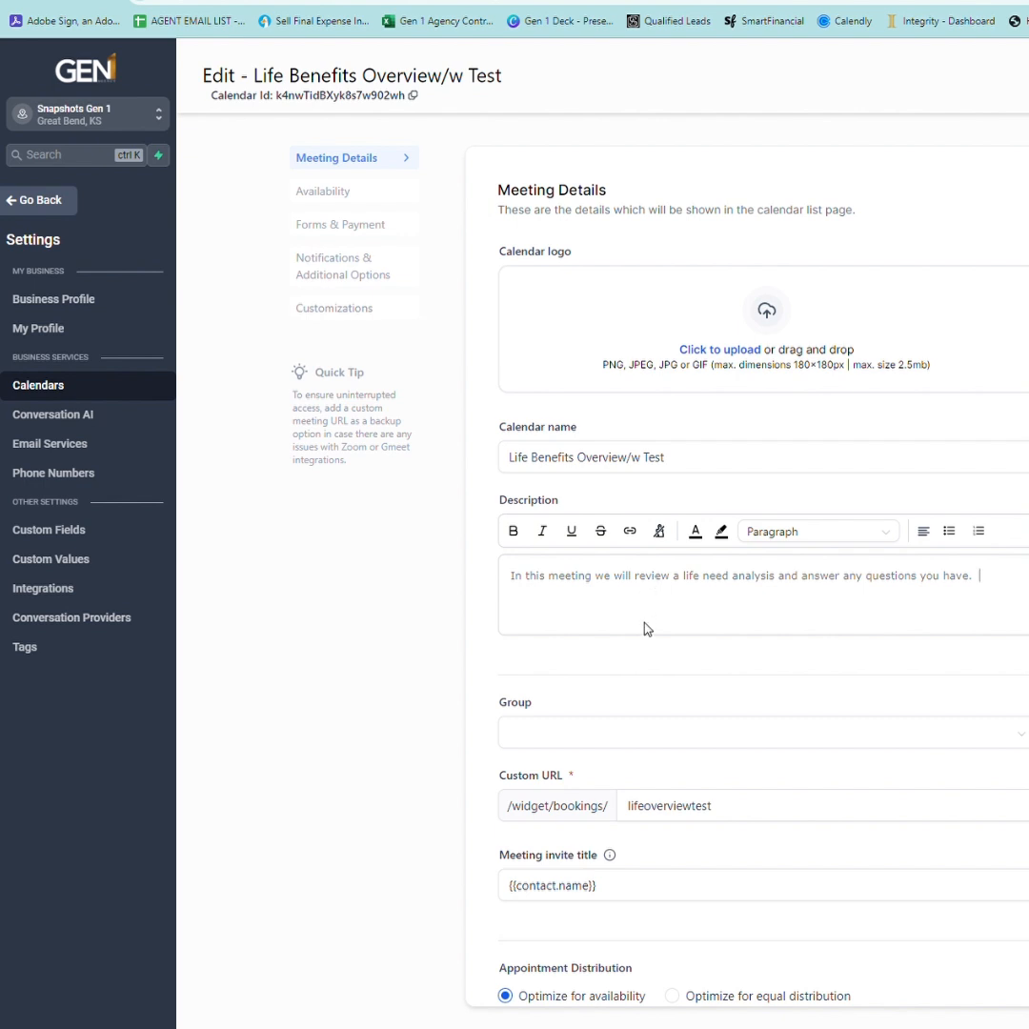
key("Tab")
key("Tab")
scroll(756, 806, "down", 4)
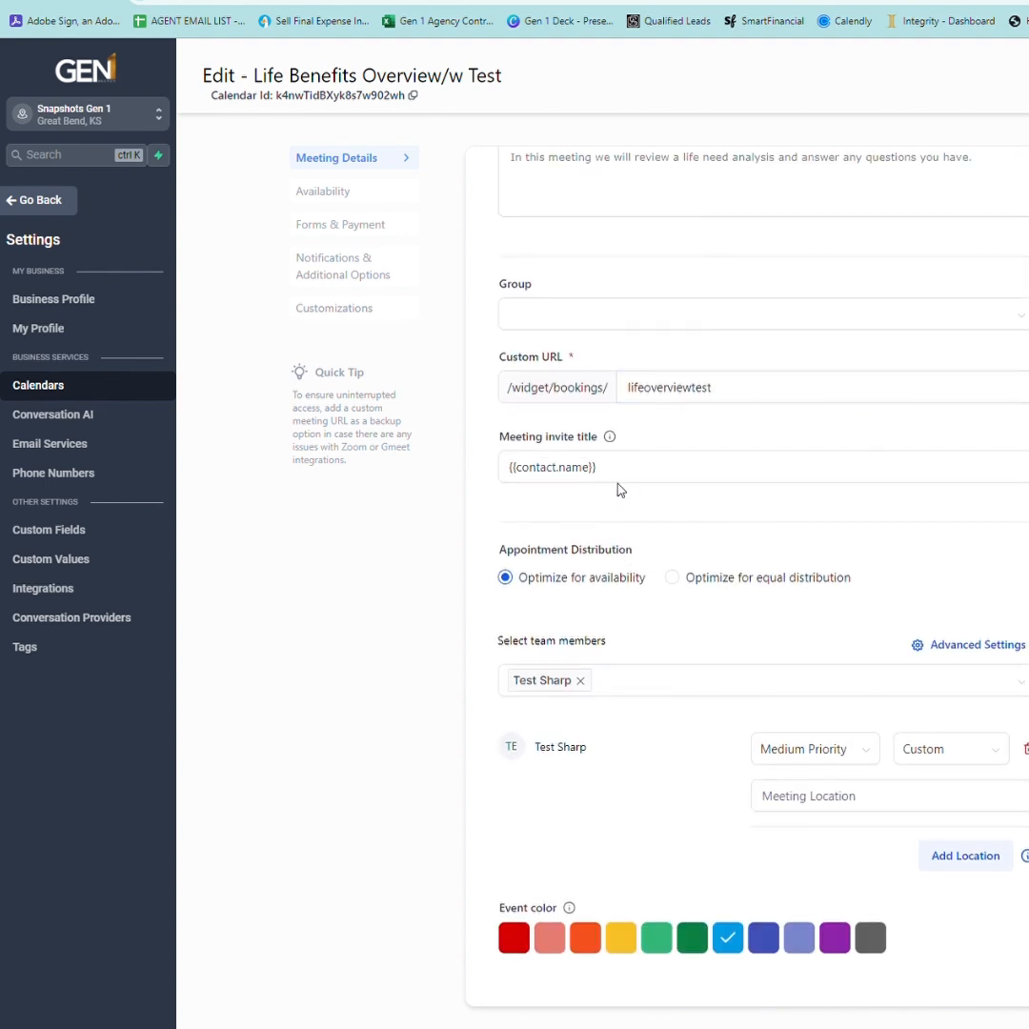
left_click(665, 473)
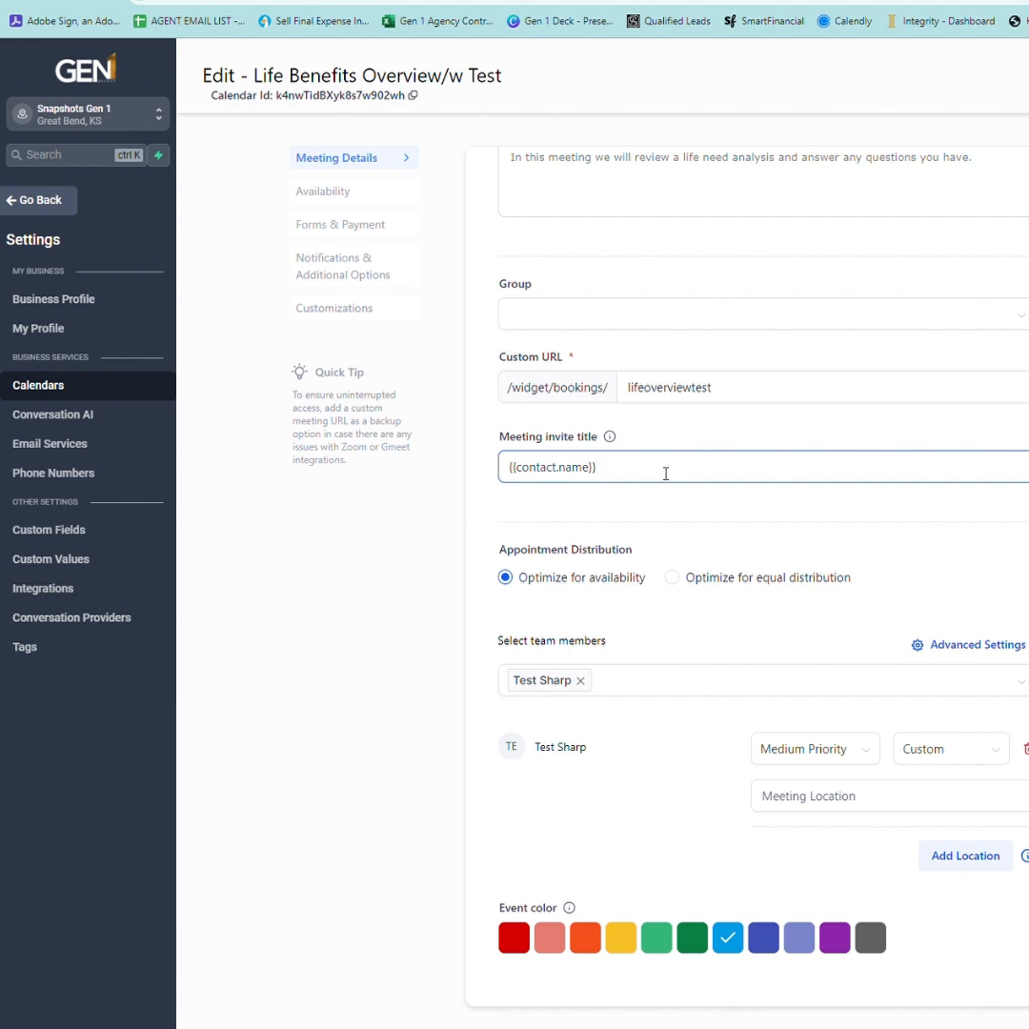
Title the invite '{{contact.name}} Life Overview w/Test', set the location to Phone, then go to Availability.
type("Life Overview w/Test")
left_click_drag(850, 474, 462, 476)
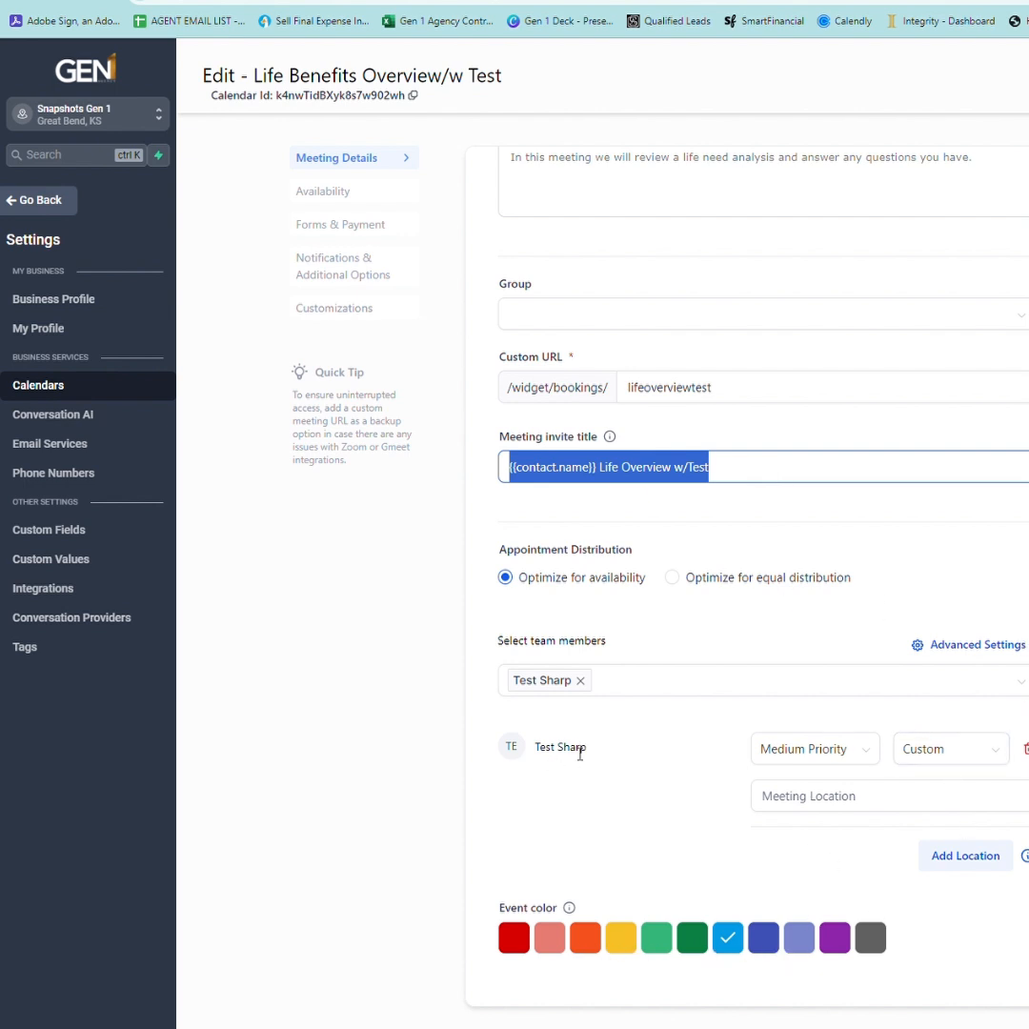
left_click(994, 758)
left_click(919, 875)
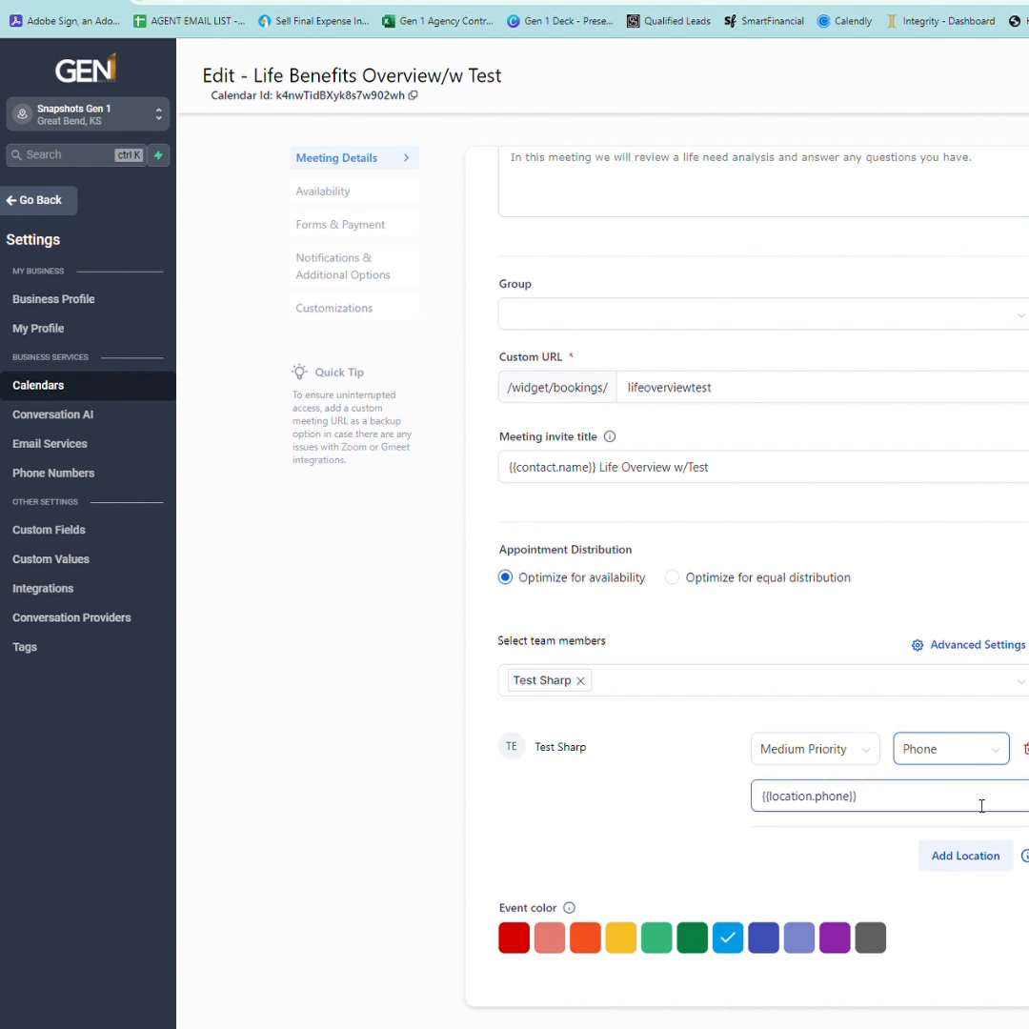
left_click(337, 195)
scroll(777, 485, "up", 3)
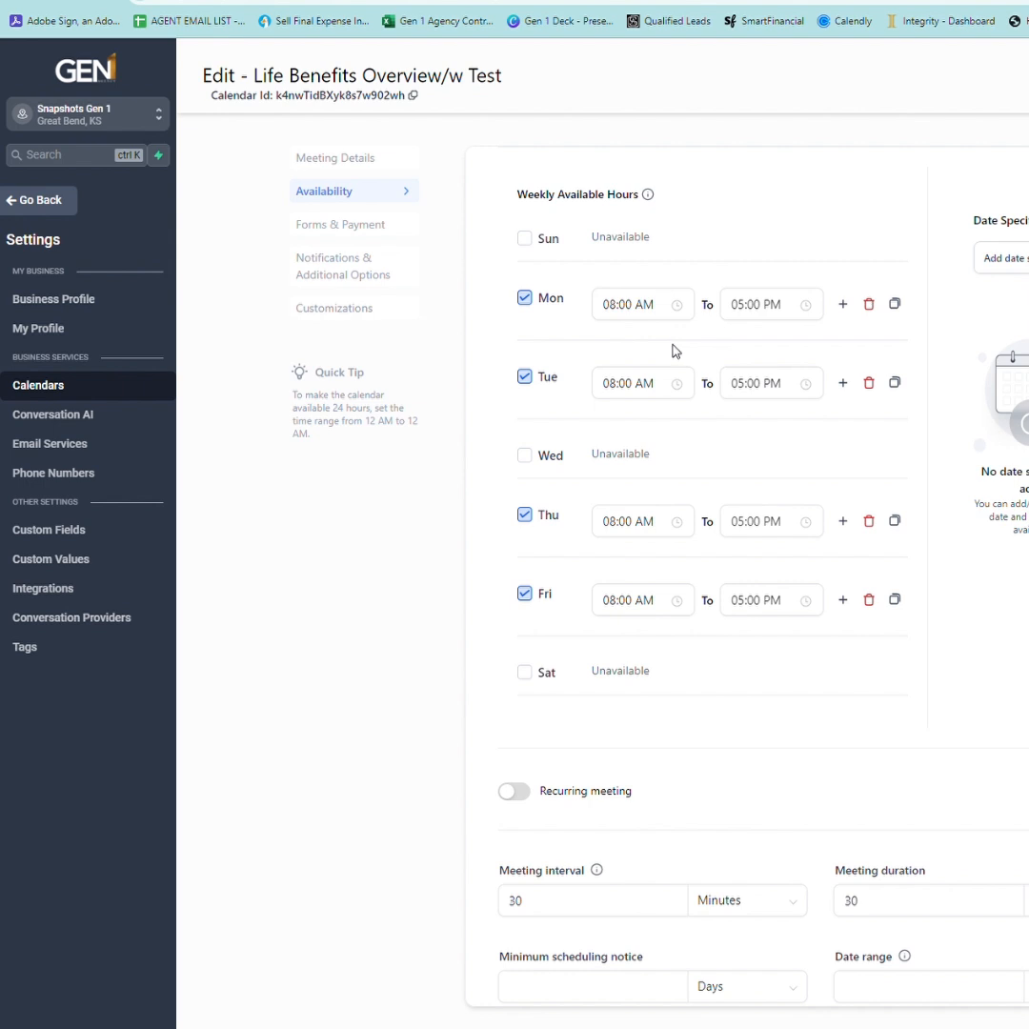
Set a 1-day minimum scheduling notice and a booking date range of 3.
scroll(672, 352, "down", 3)
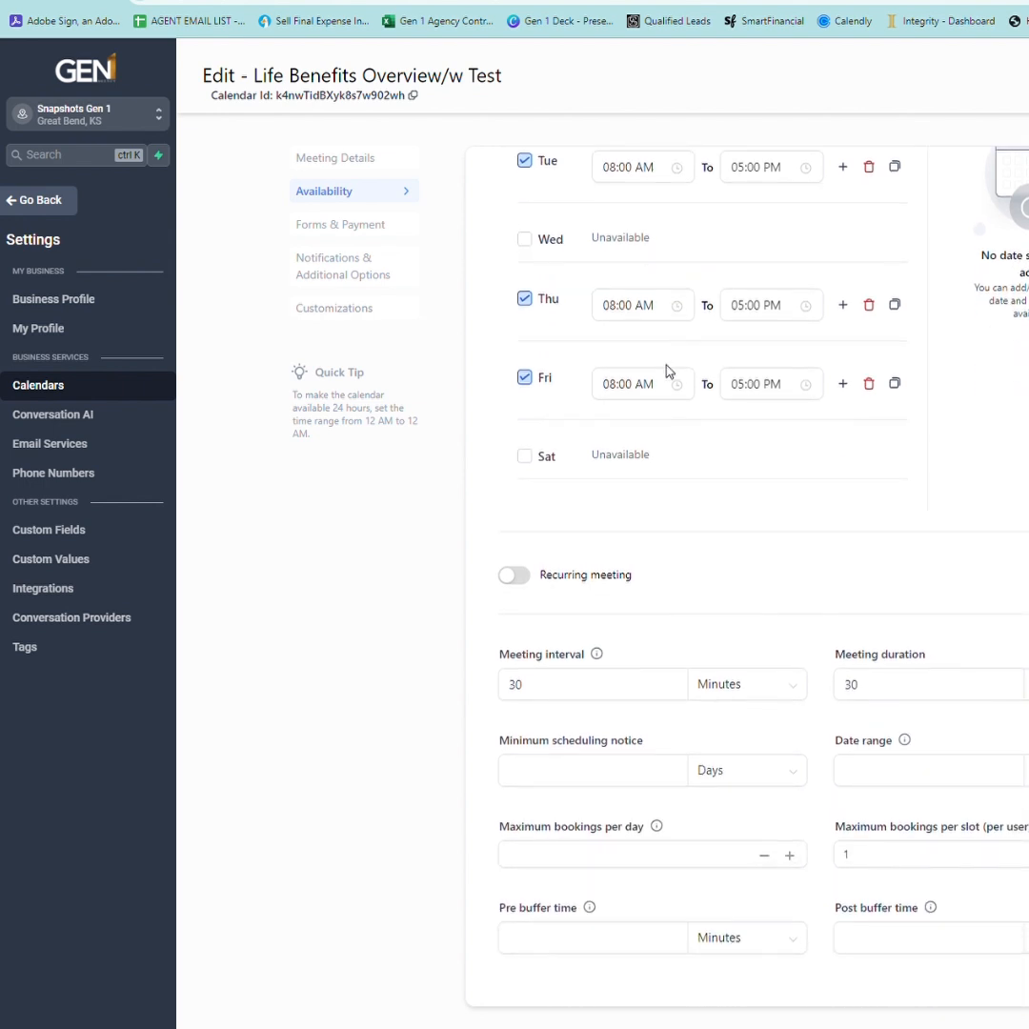
scroll(629, 738, "down", 1)
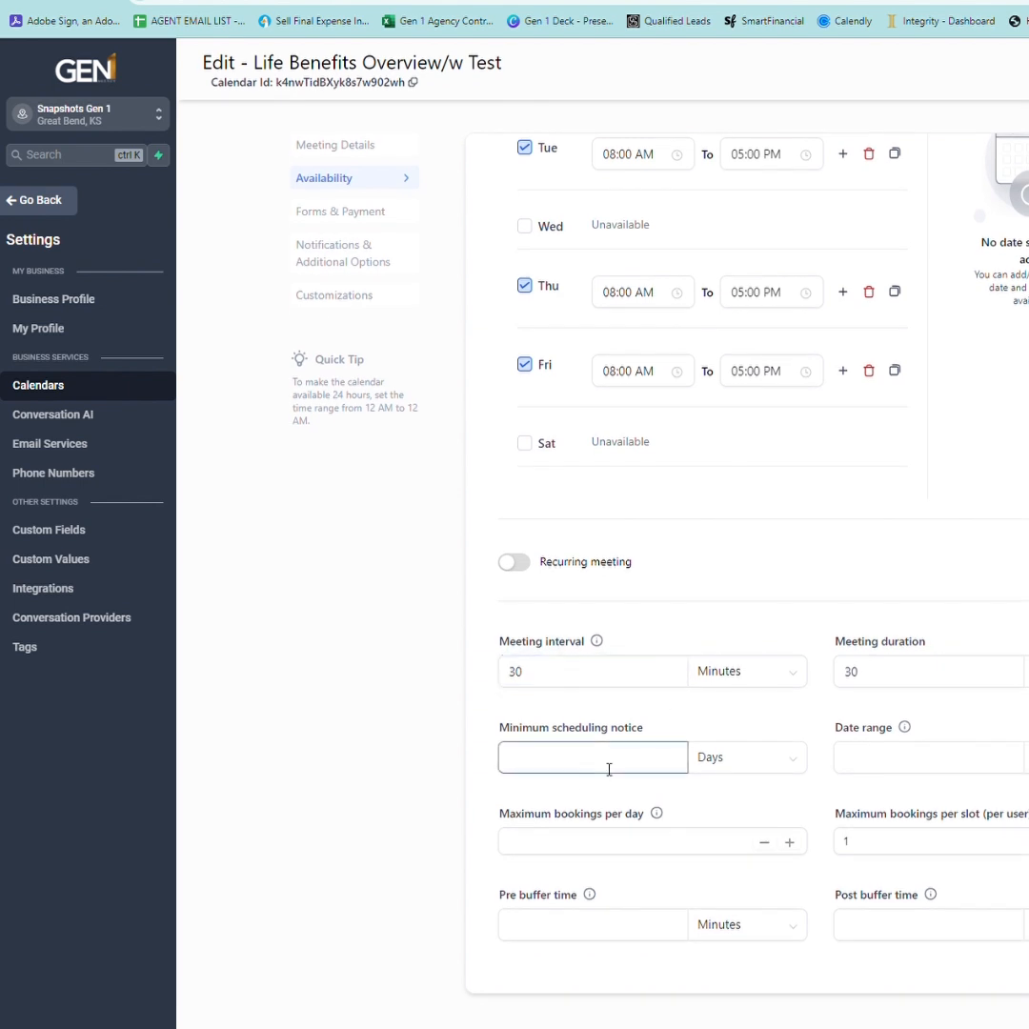
left_click(621, 760)
type("1")
left_click(898, 758)
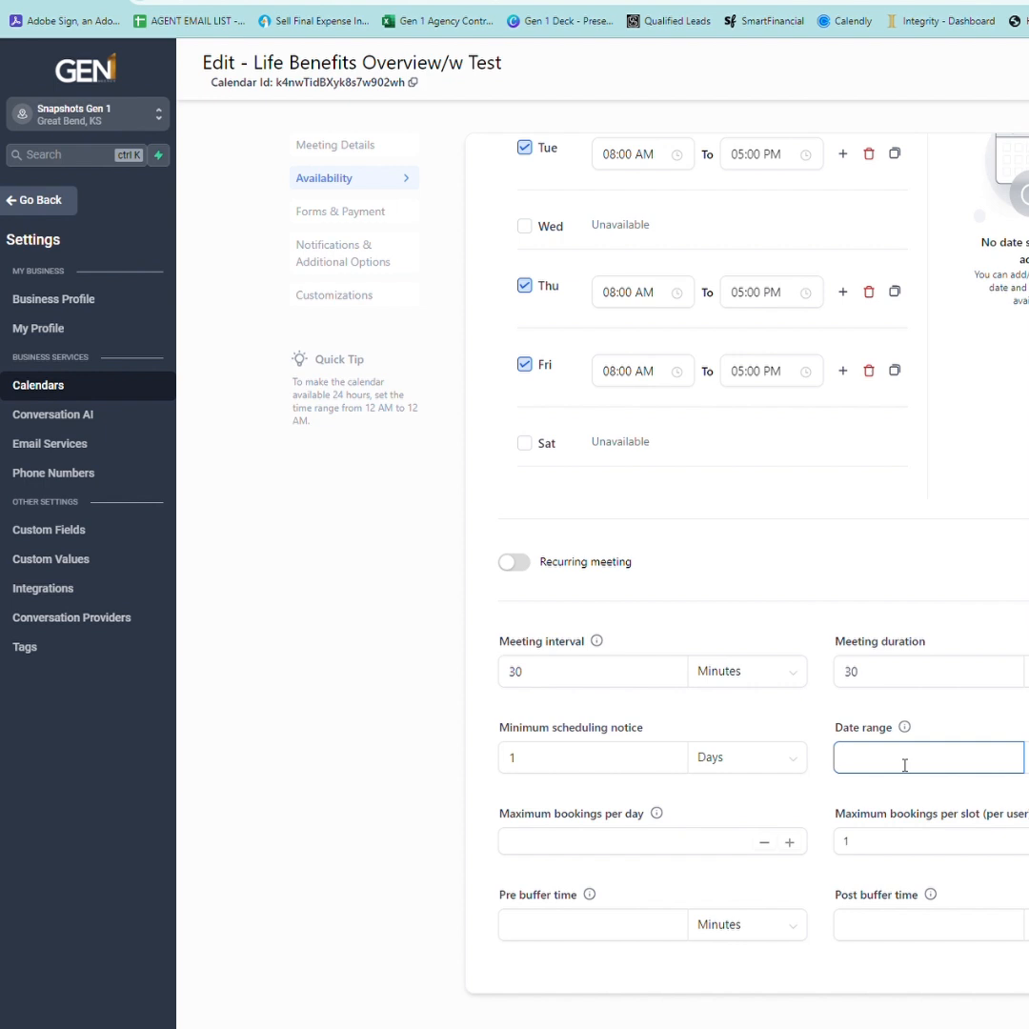
type("3")
left_click(880, 818)
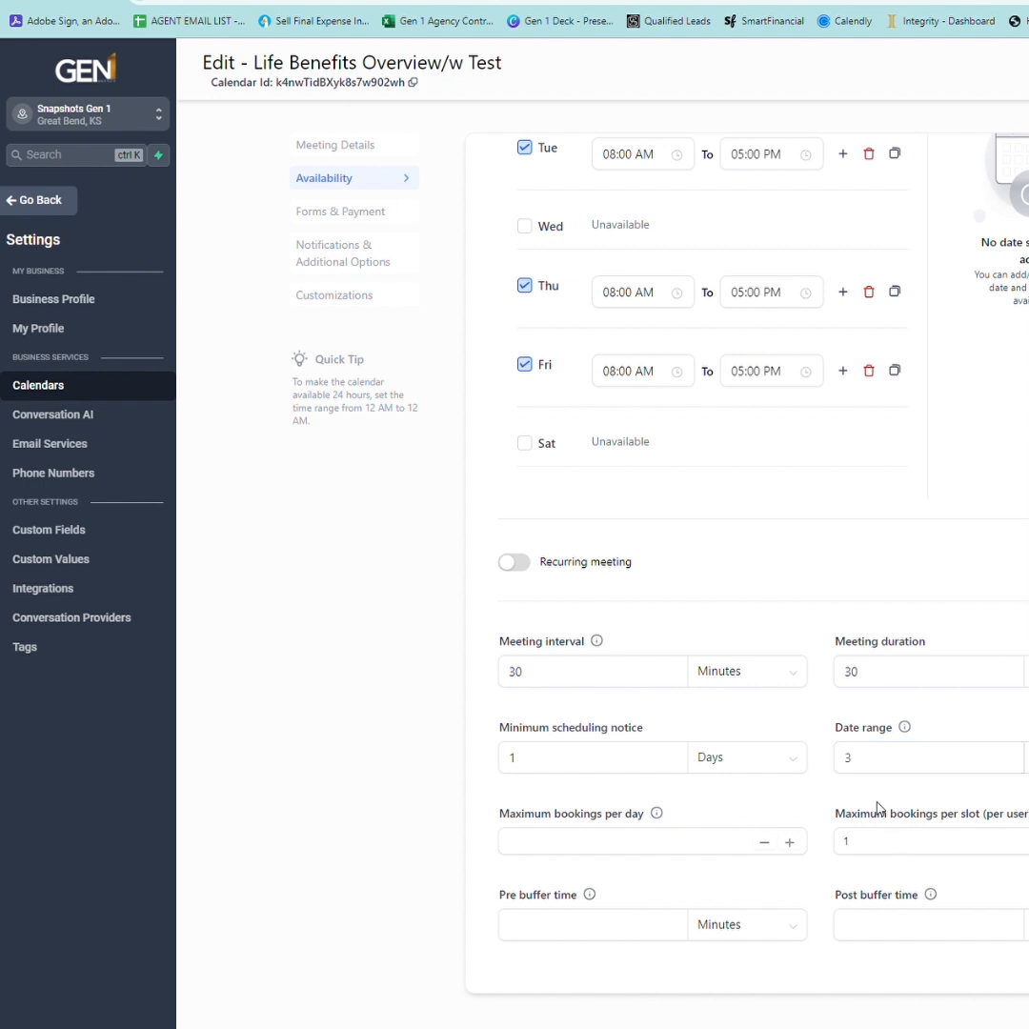
left_click(346, 212)
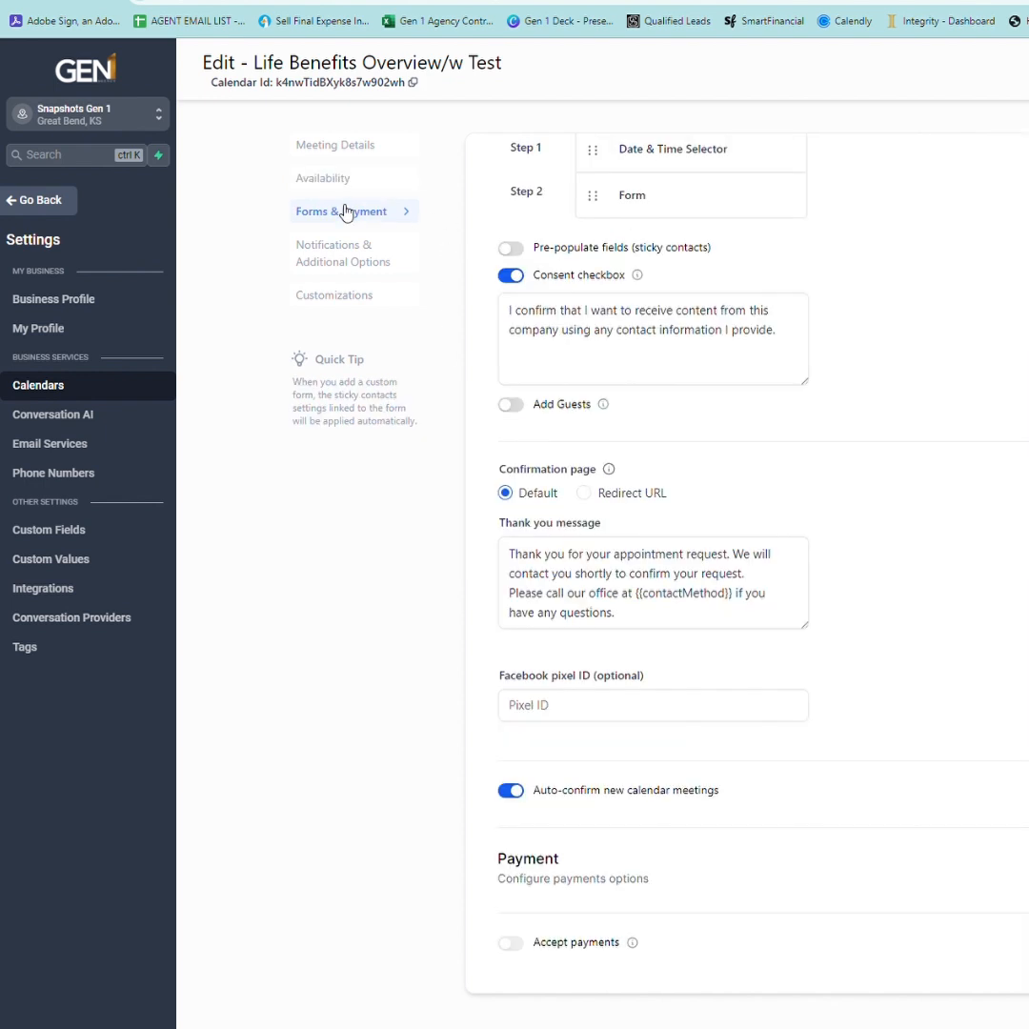
Turn on Add Guests so bookers can include guests by name and email.
scroll(762, 421, "up", 2)
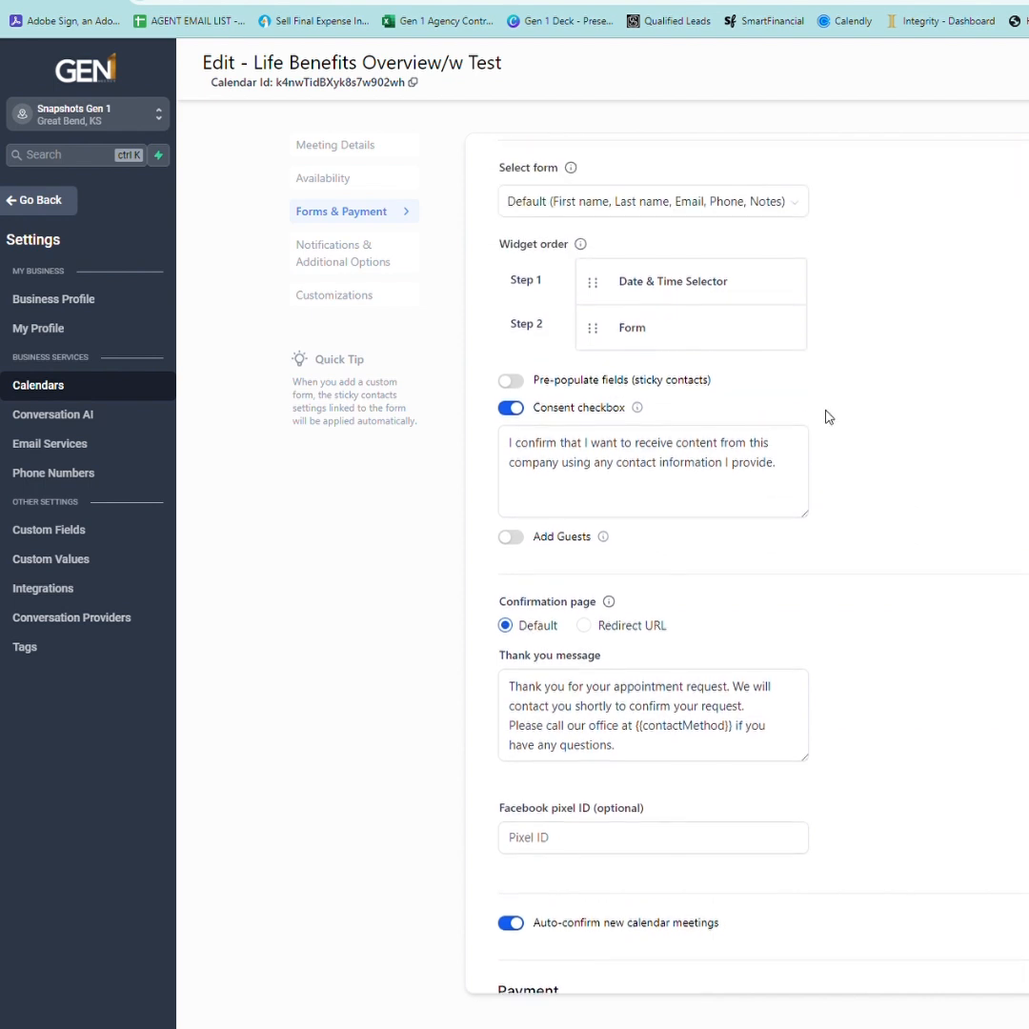
scroll(821, 415, "down", 2)
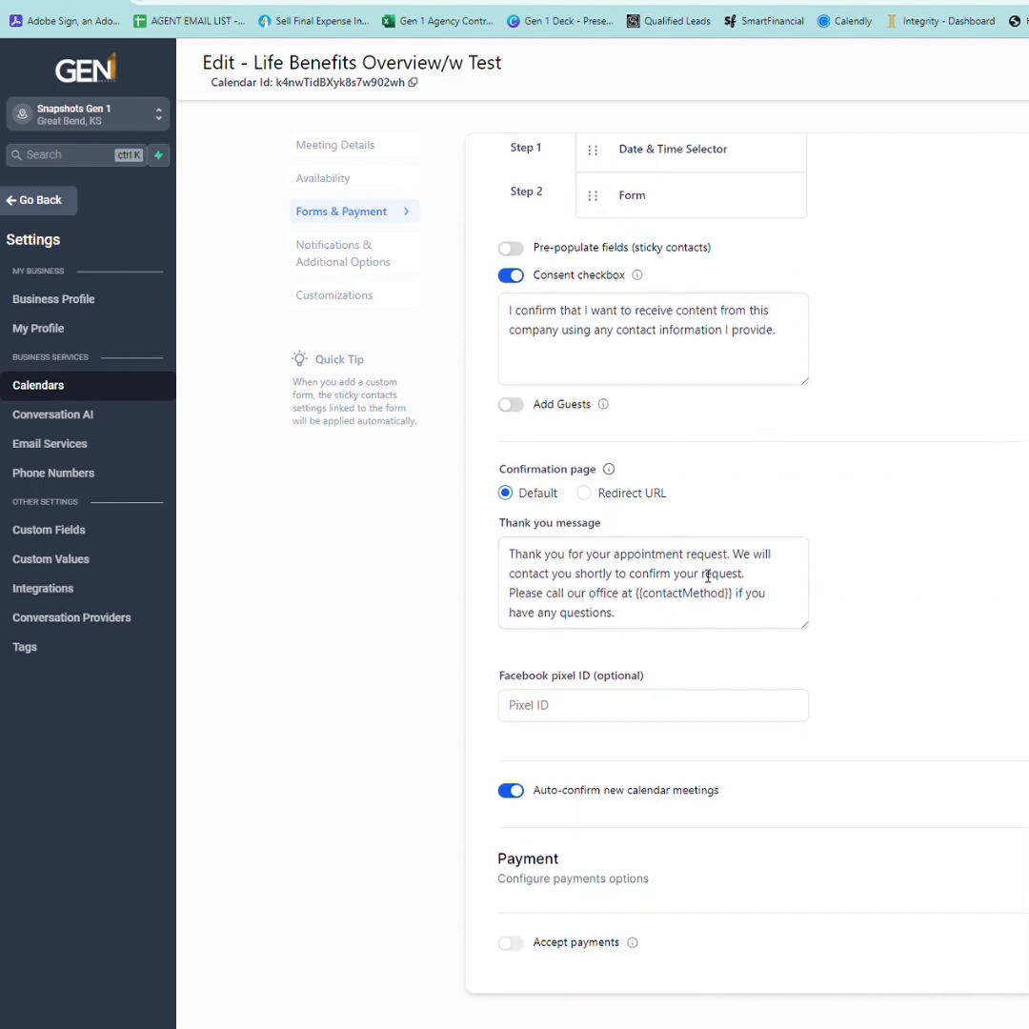
left_click(520, 406)
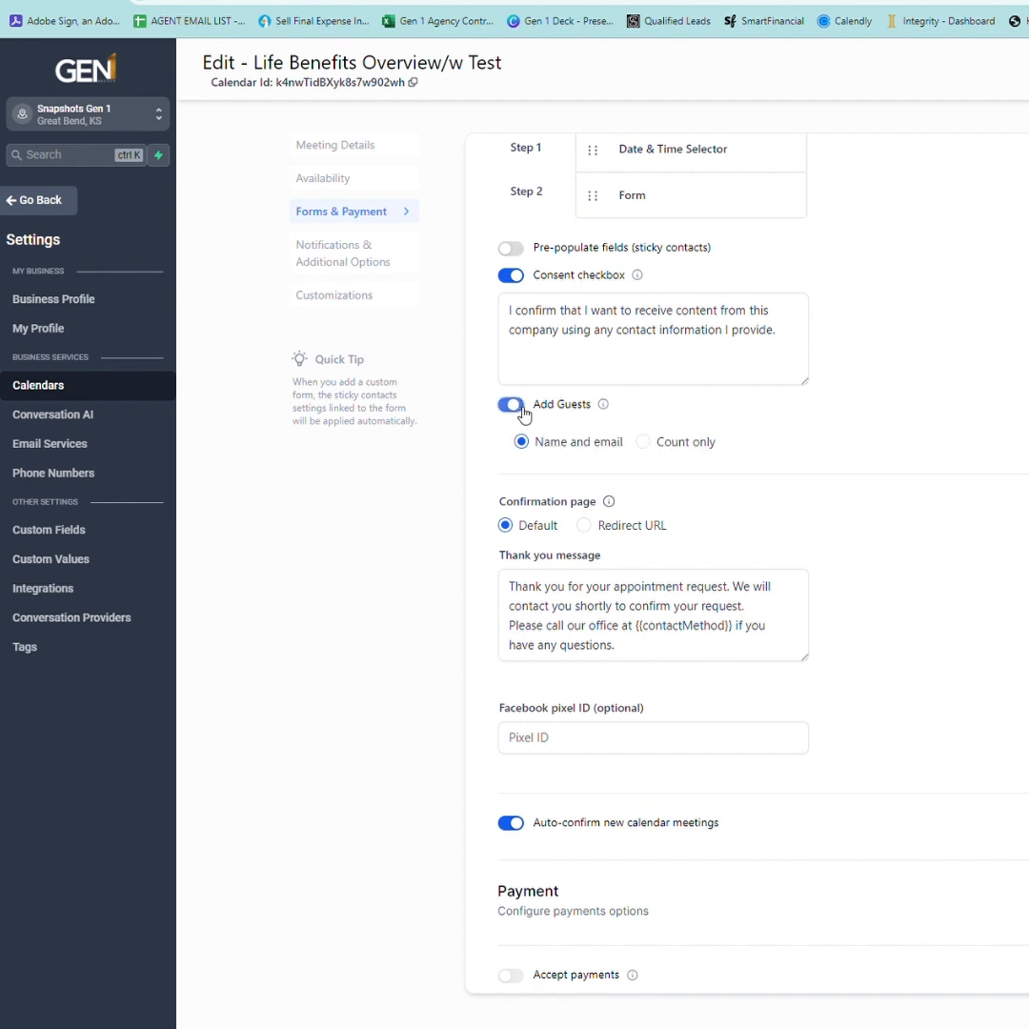
scroll(820, 476, "up", 2)
left_click(377, 270)
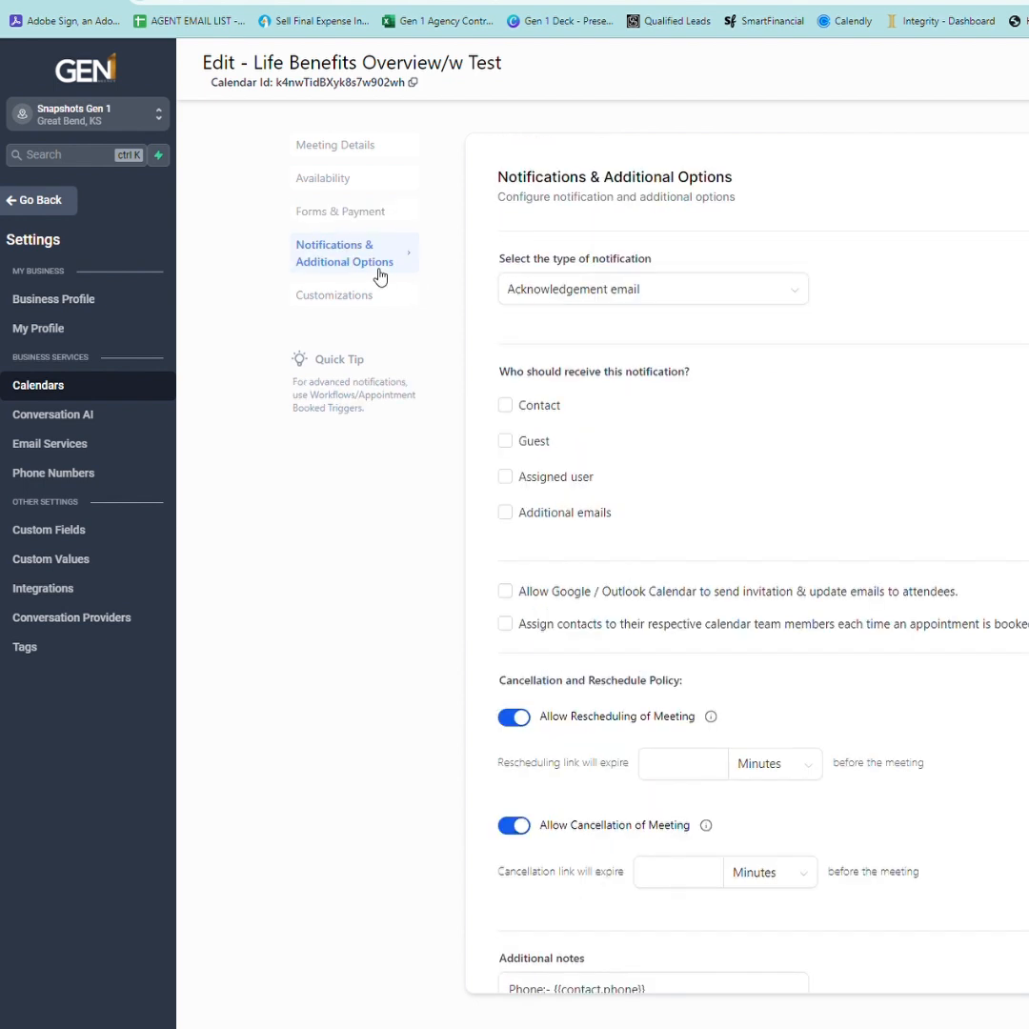
Send the acknowledgement to contact, guest and assigned user, and allow Google/Outlook invitation emails.
left_click(517, 412)
left_click(510, 451)
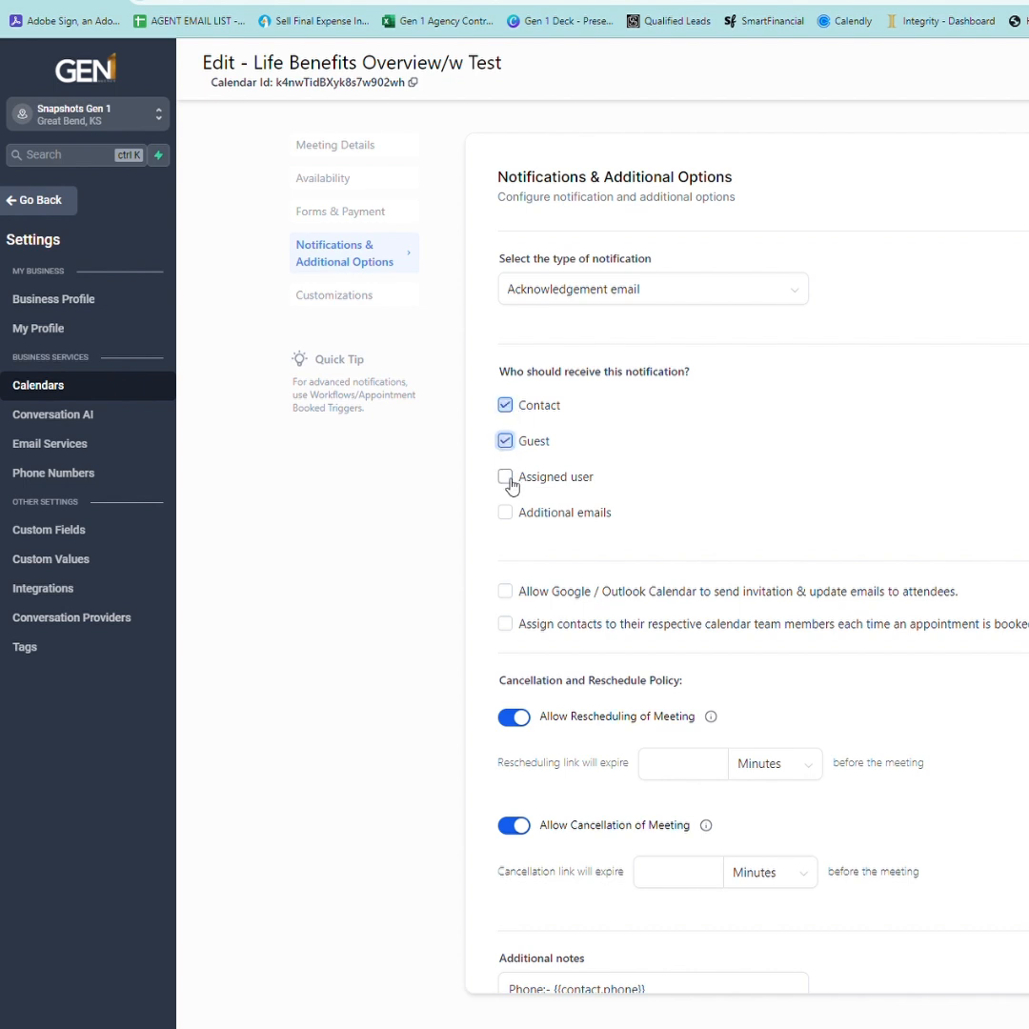
left_click(508, 484)
left_click(518, 595)
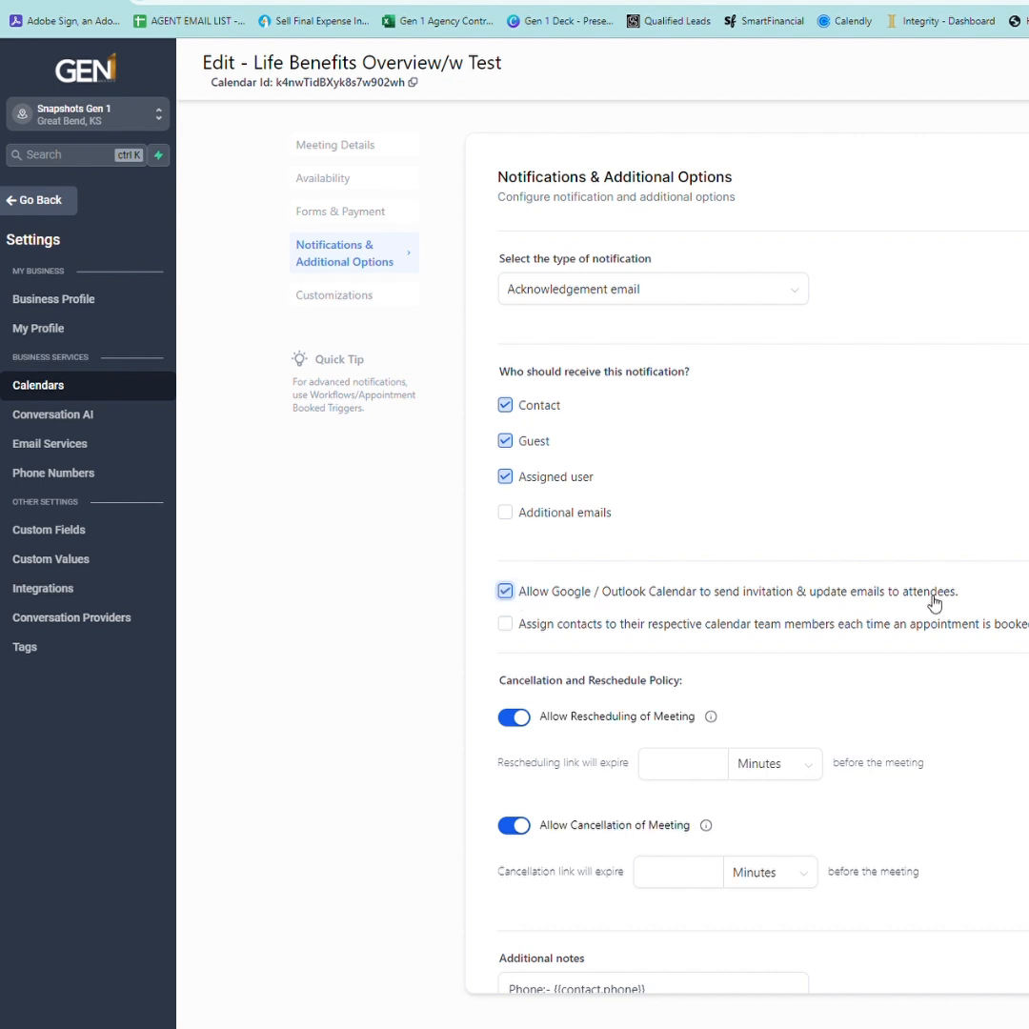
scroll(591, 695, "down", 2)
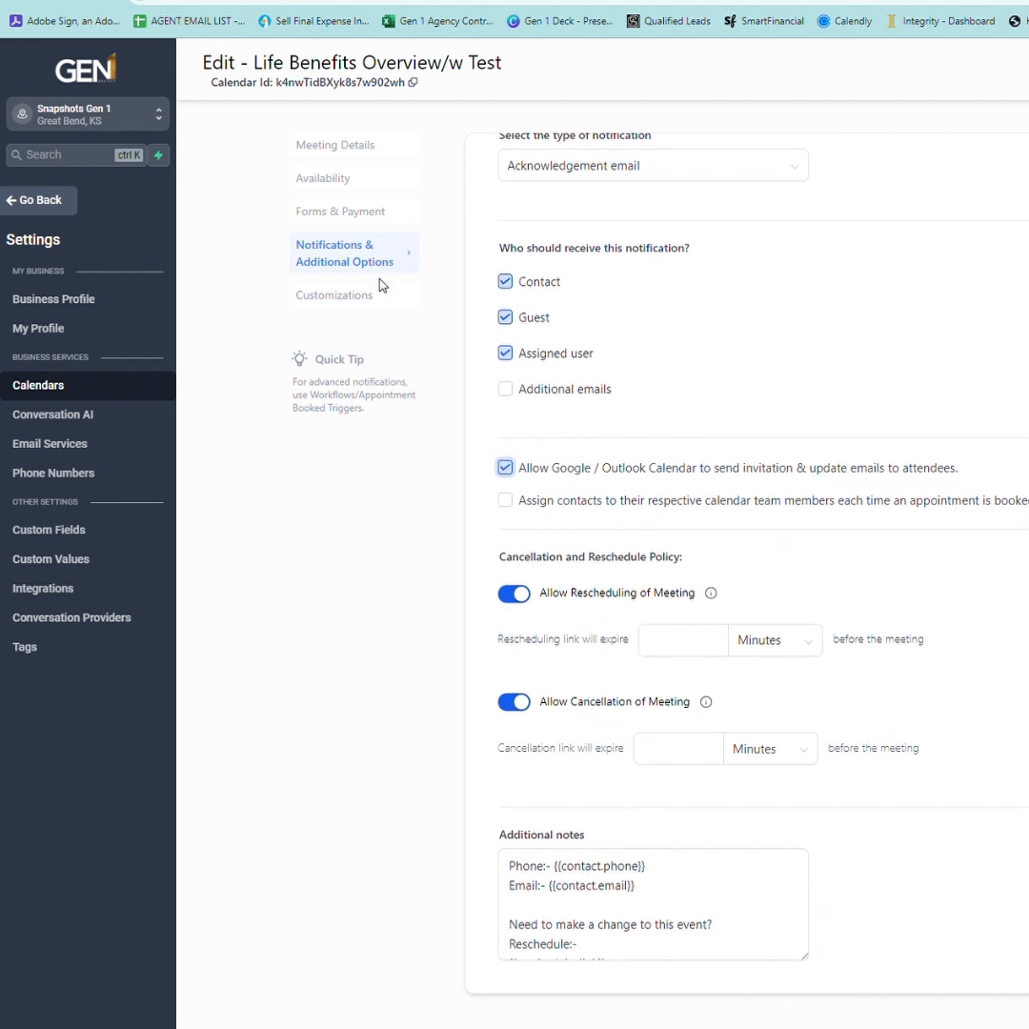
Review the widget customization settings and save the Life Benefits Overview/w Test calendar.
left_click(362, 302)
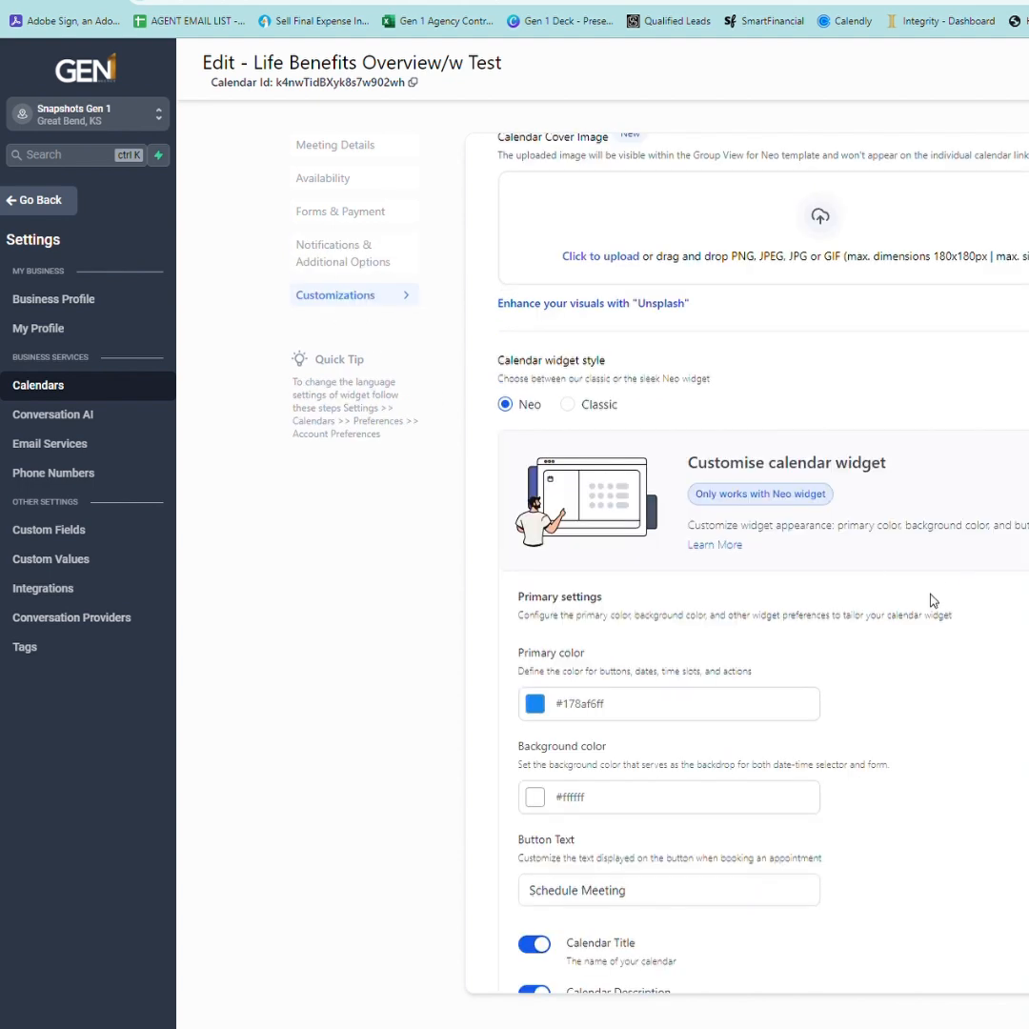
scroll(935, 600, "down", 1)
scroll(933, 603, "down", 4)
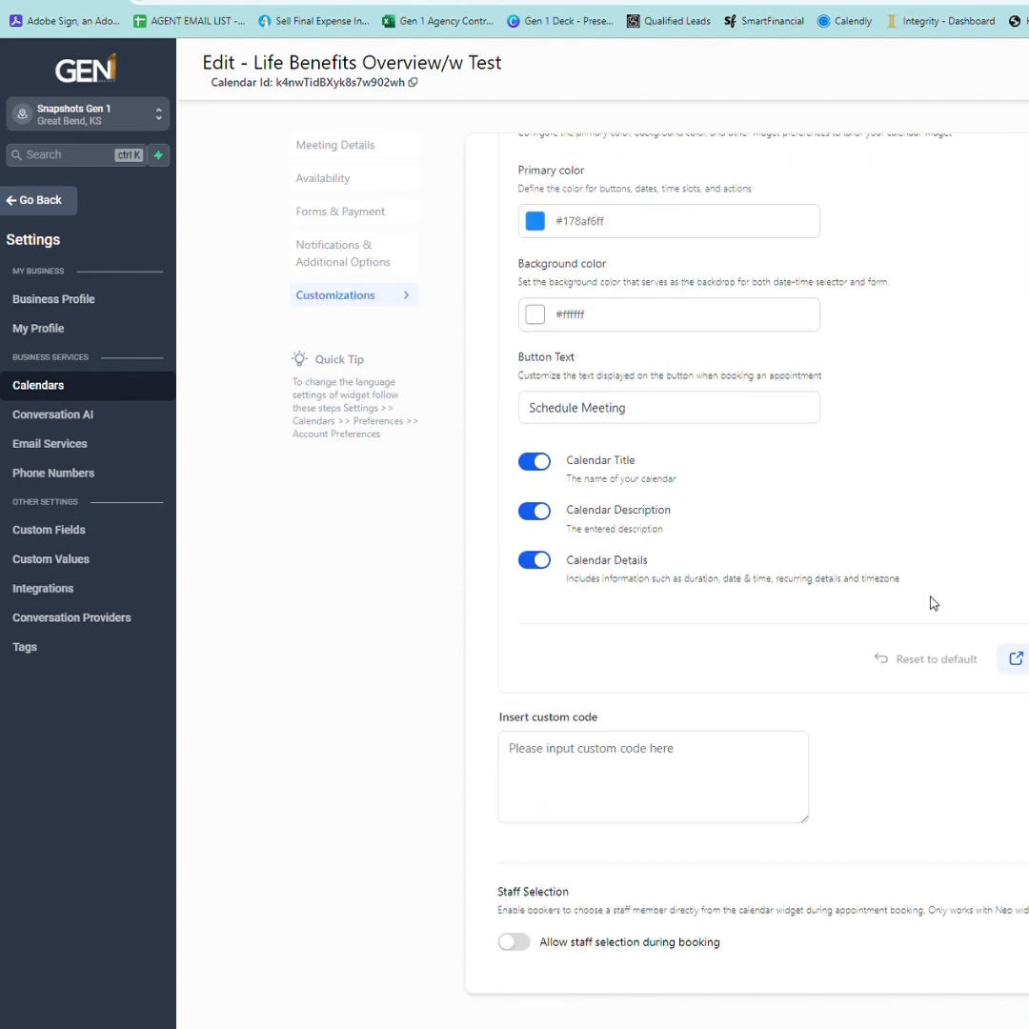
scroll(933, 603, "up", 6)
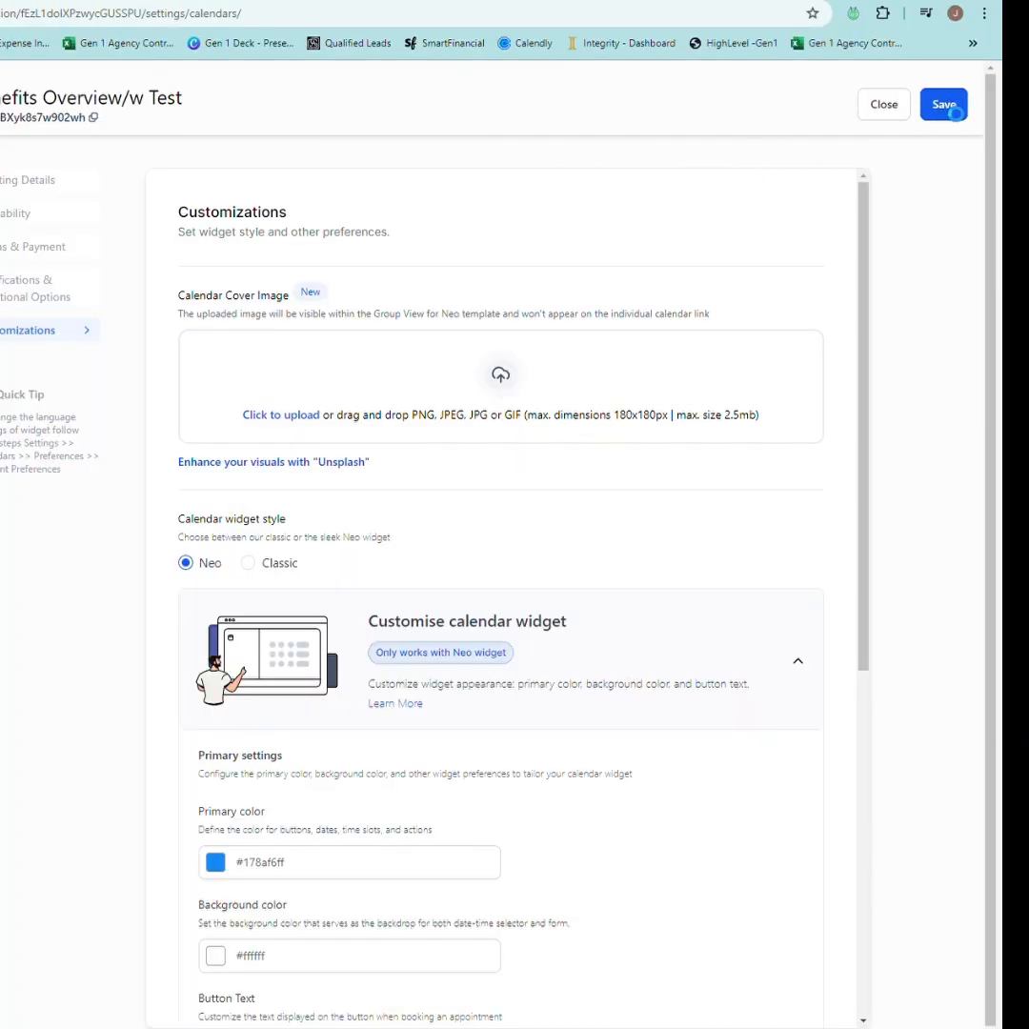
left_click(943, 104)
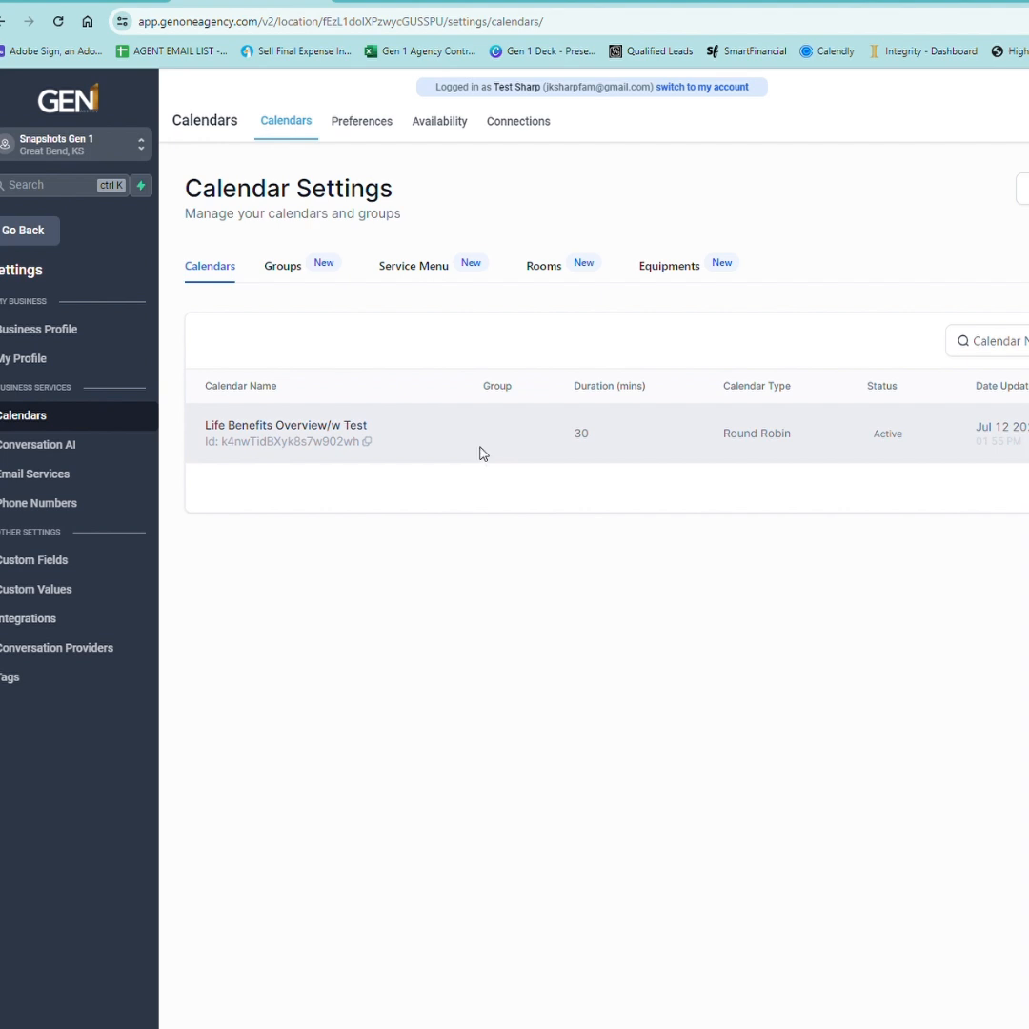
Choose Life Benefits Overview/w Test as the calendar in My Profile.
left_click(61, 368)
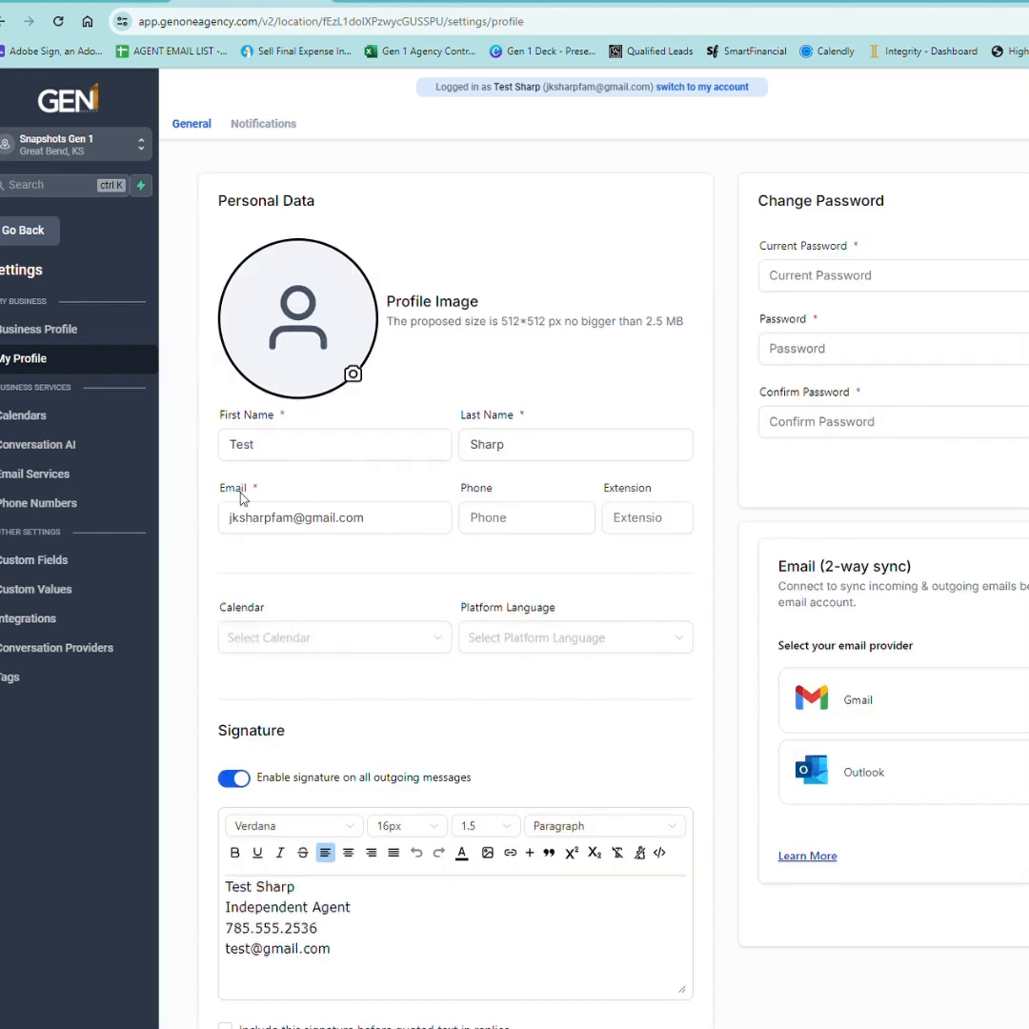
left_click(323, 644)
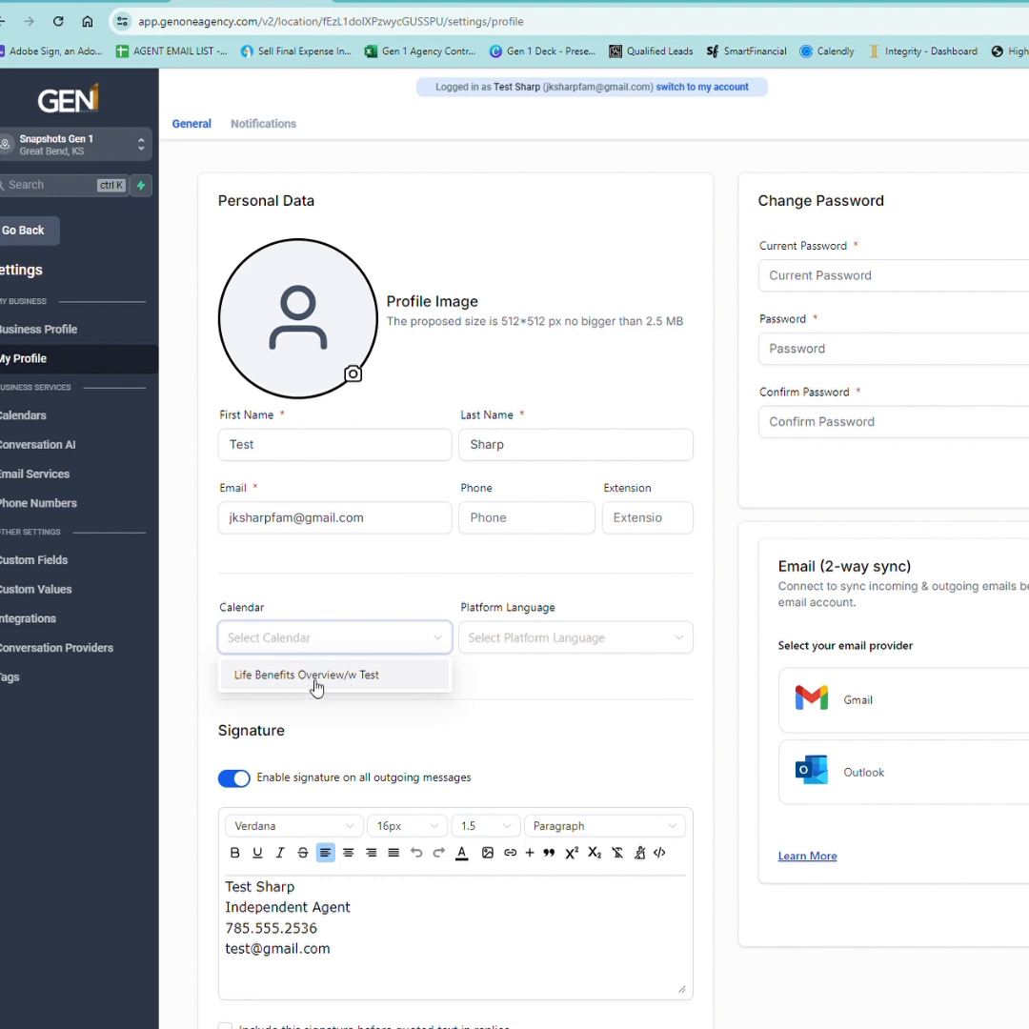
left_click(316, 677)
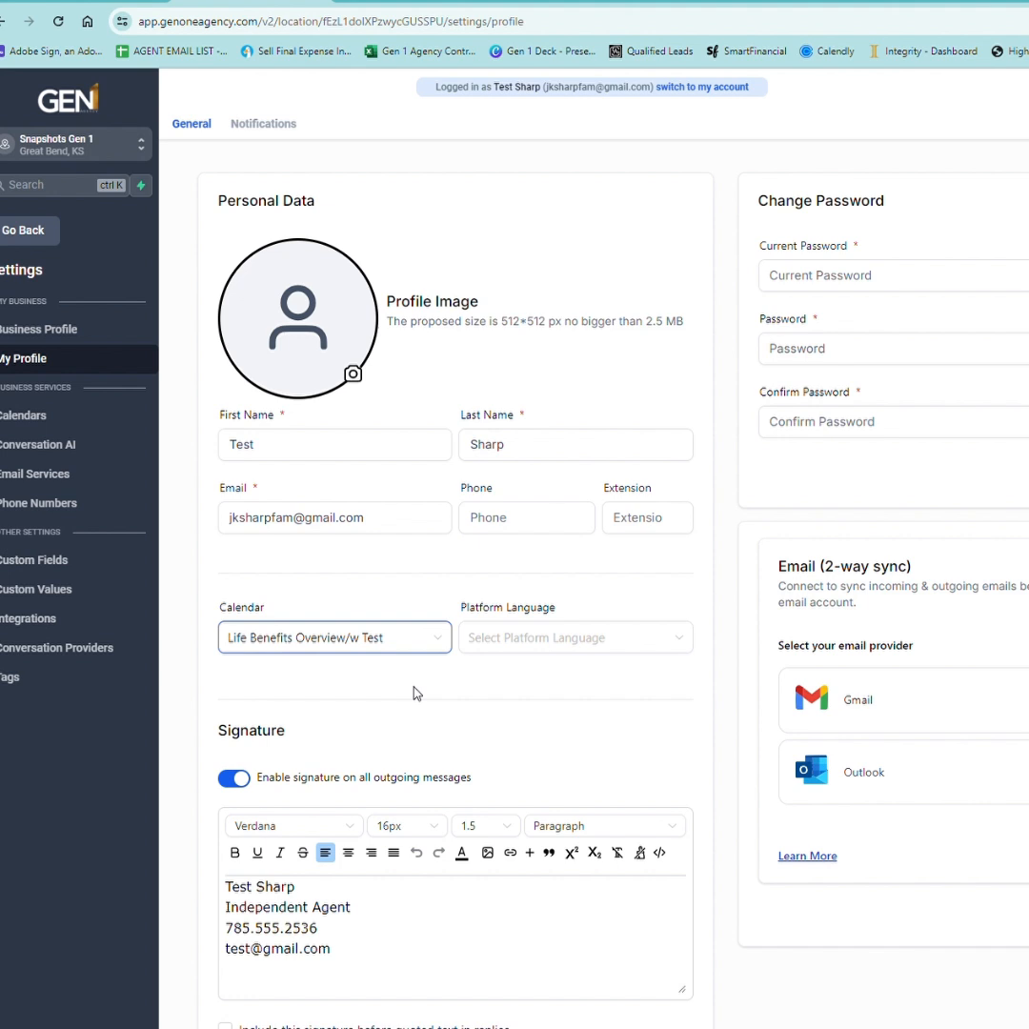
Enter the agent's phone number in the Phone field, correcting its mistyped last digits.
left_click(506, 527)
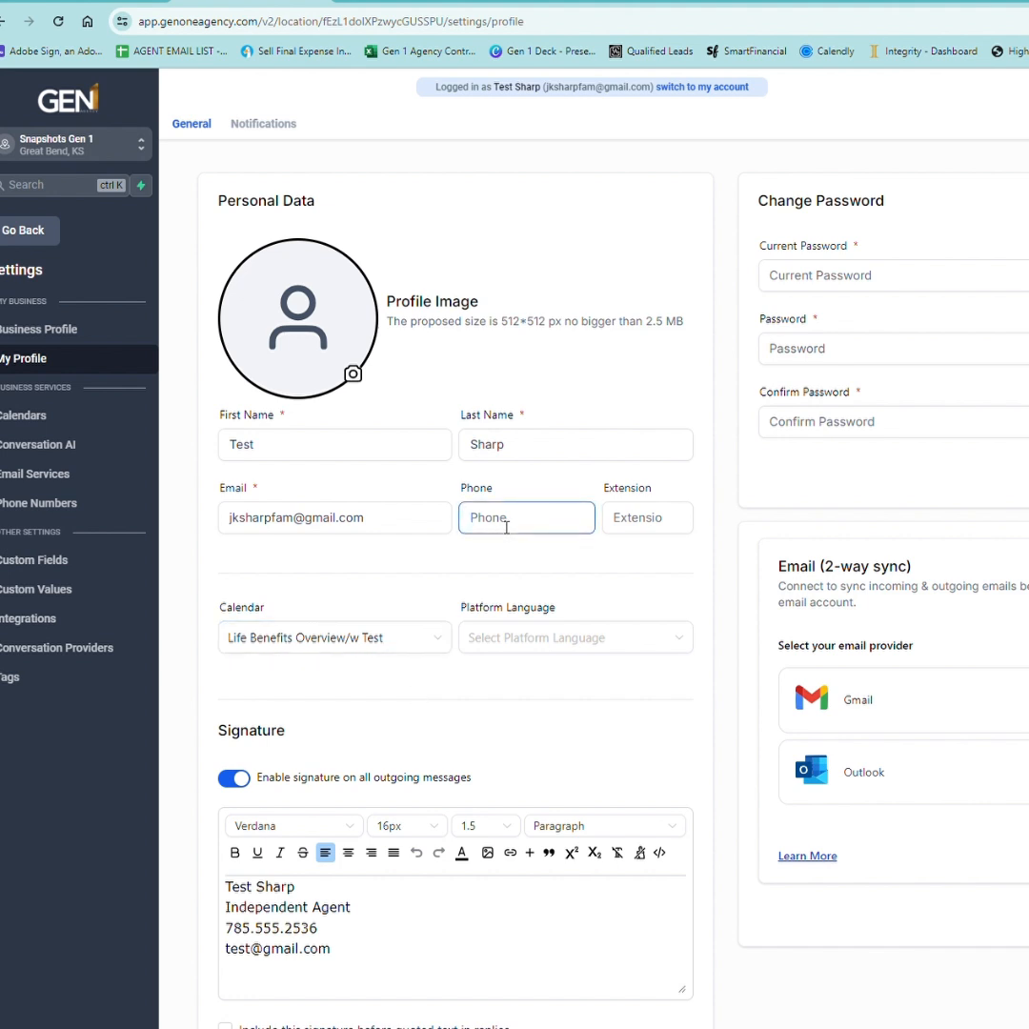
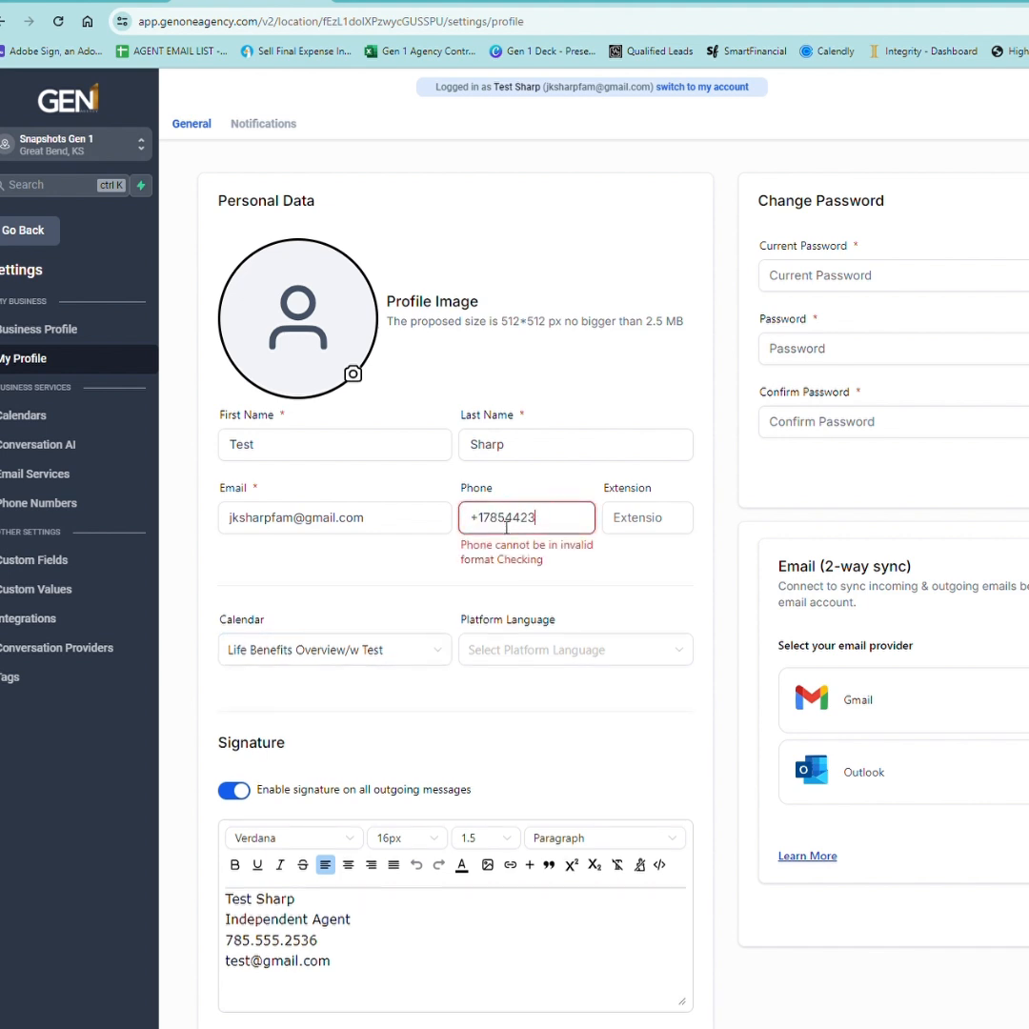
left_click(592, 521)
left_click_drag(567, 524, 529, 526)
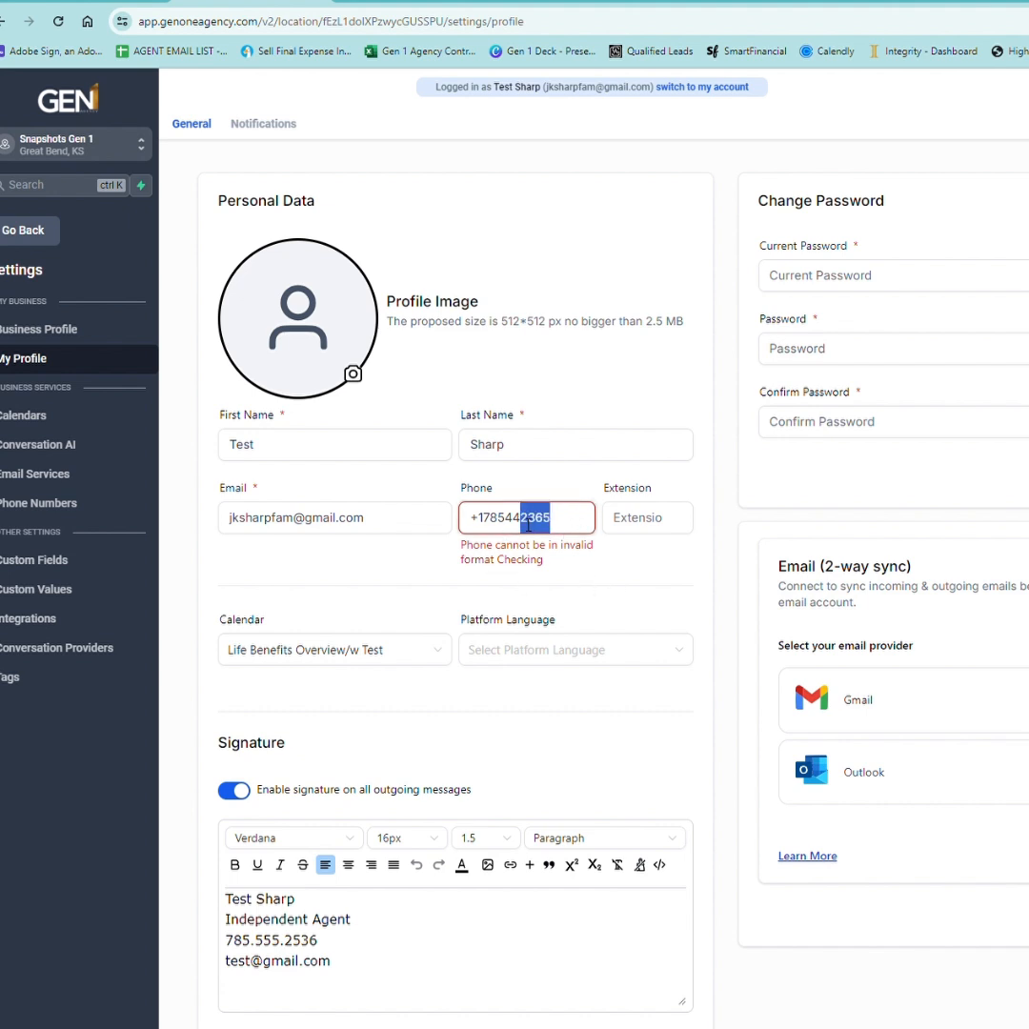
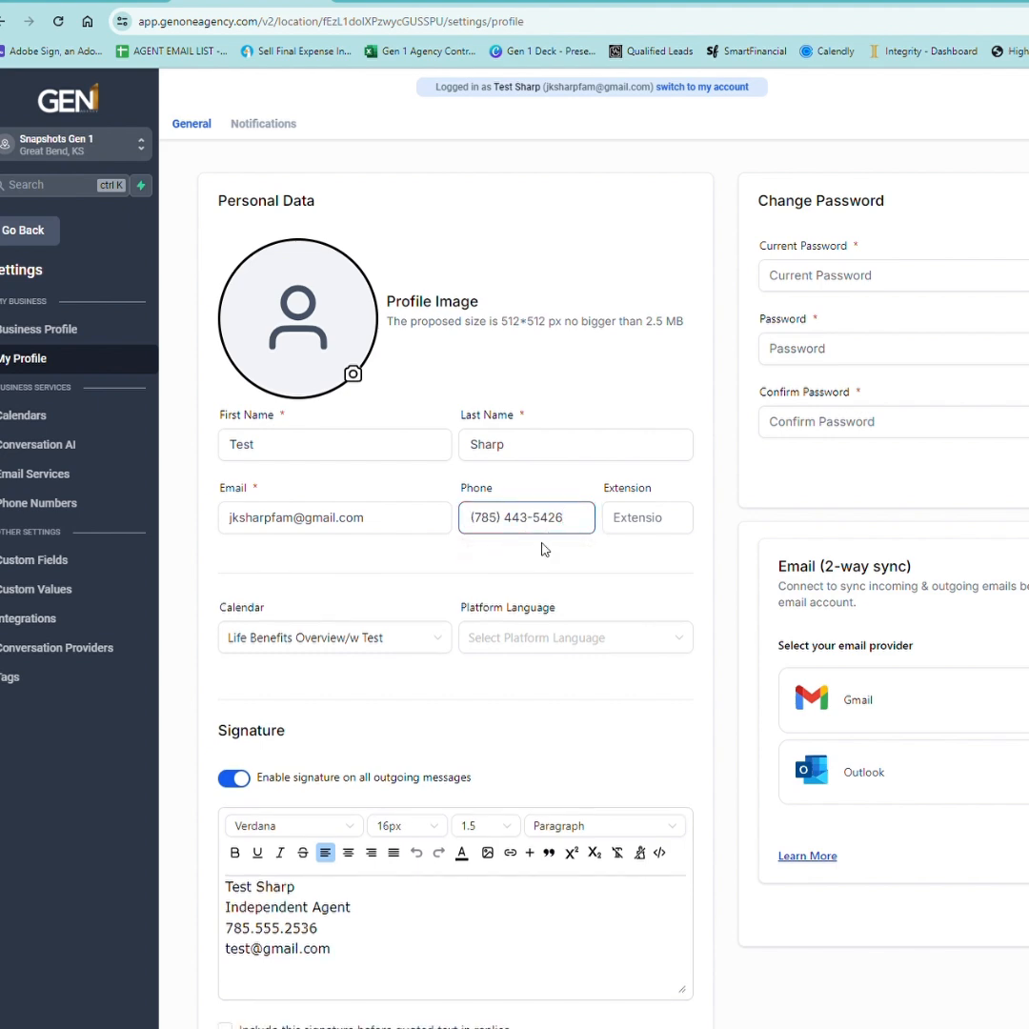
Update the profile and go back to the main dashboard.
scroll(543, 550, "down", 8)
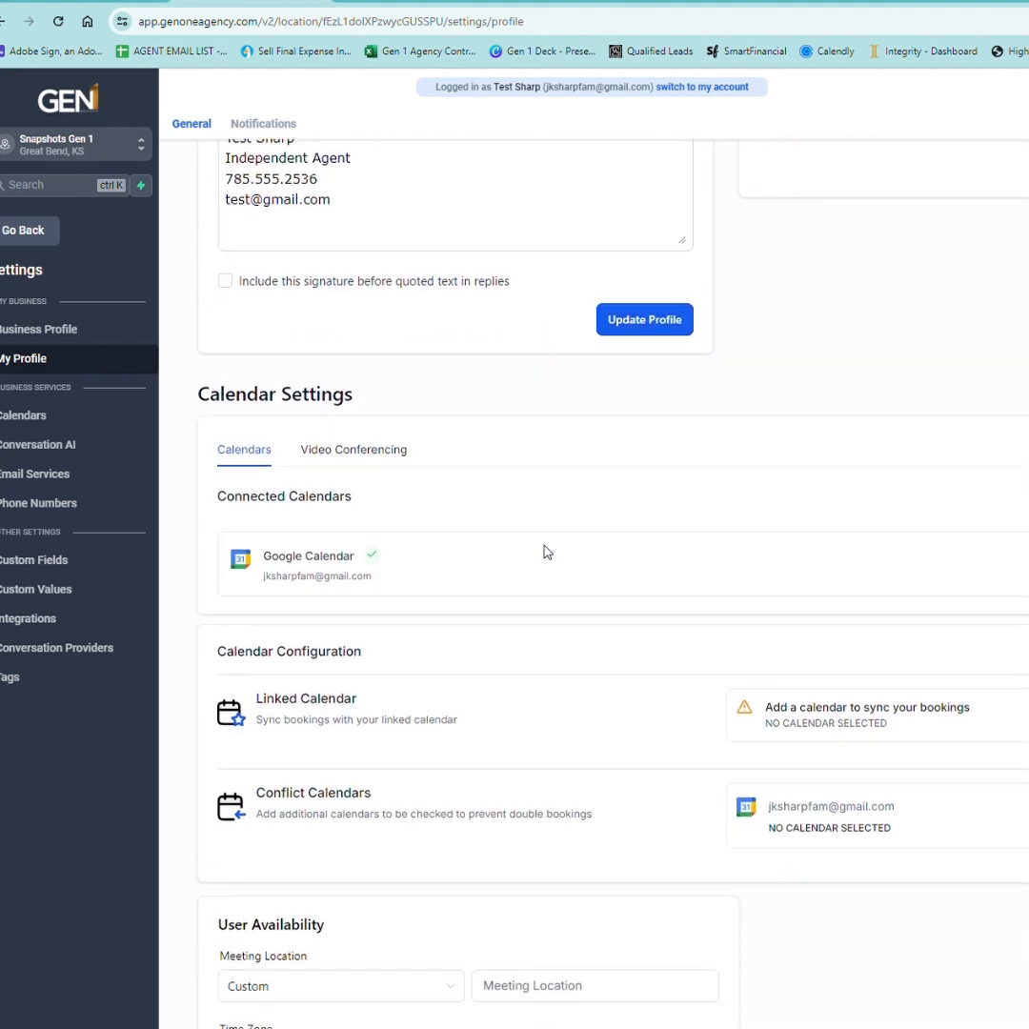
scroll(546, 551, "down", 2)
scroll(575, 551, "up", 3)
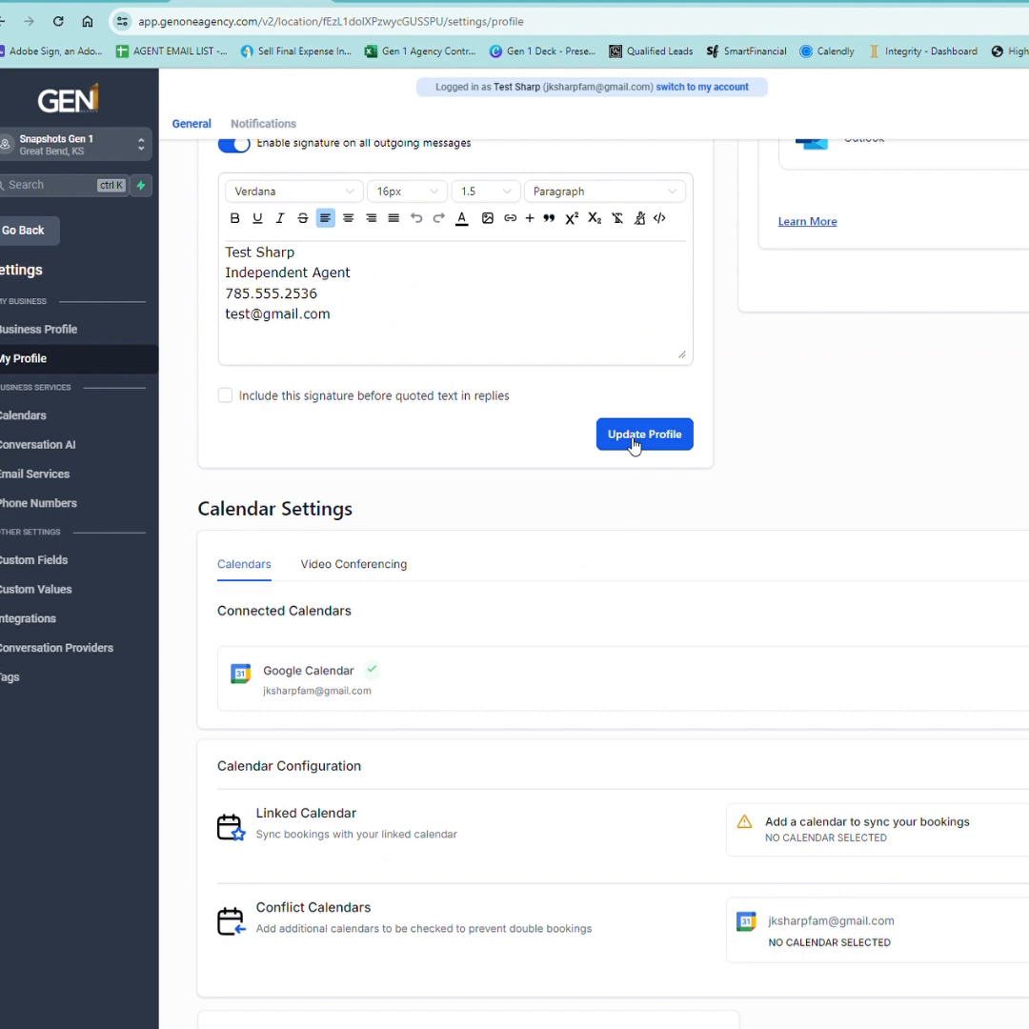
scroll(634, 446, "up", 4)
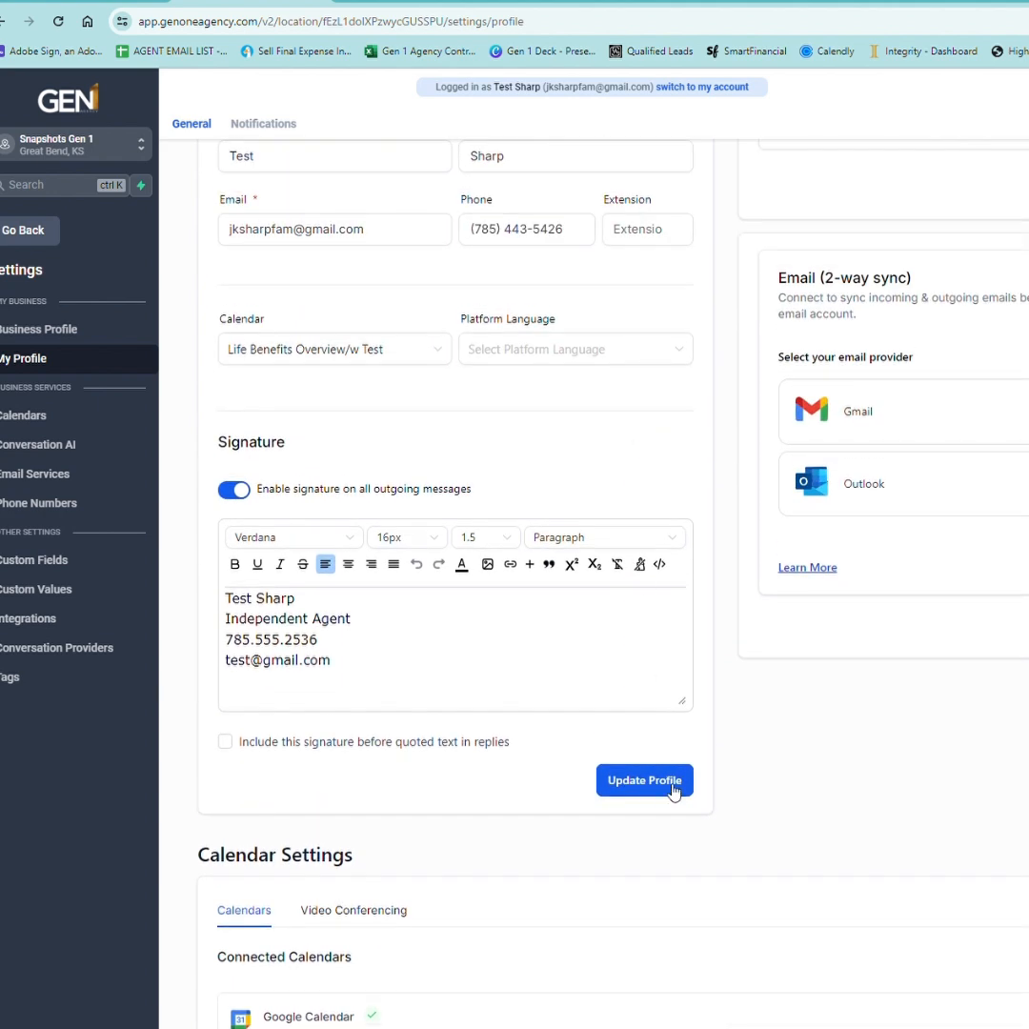
left_click(672, 785)
scroll(787, 711, "down", 2)
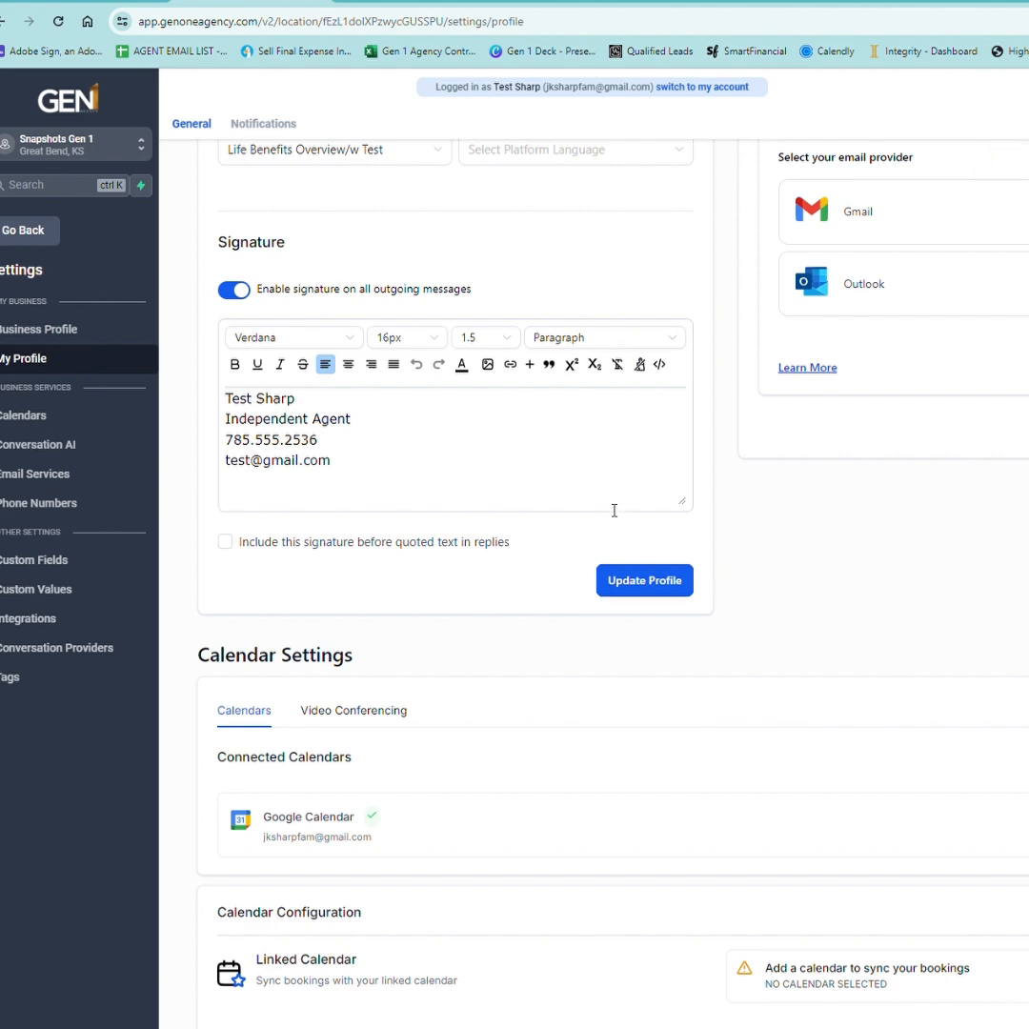
scroll(538, 519, "up", 4)
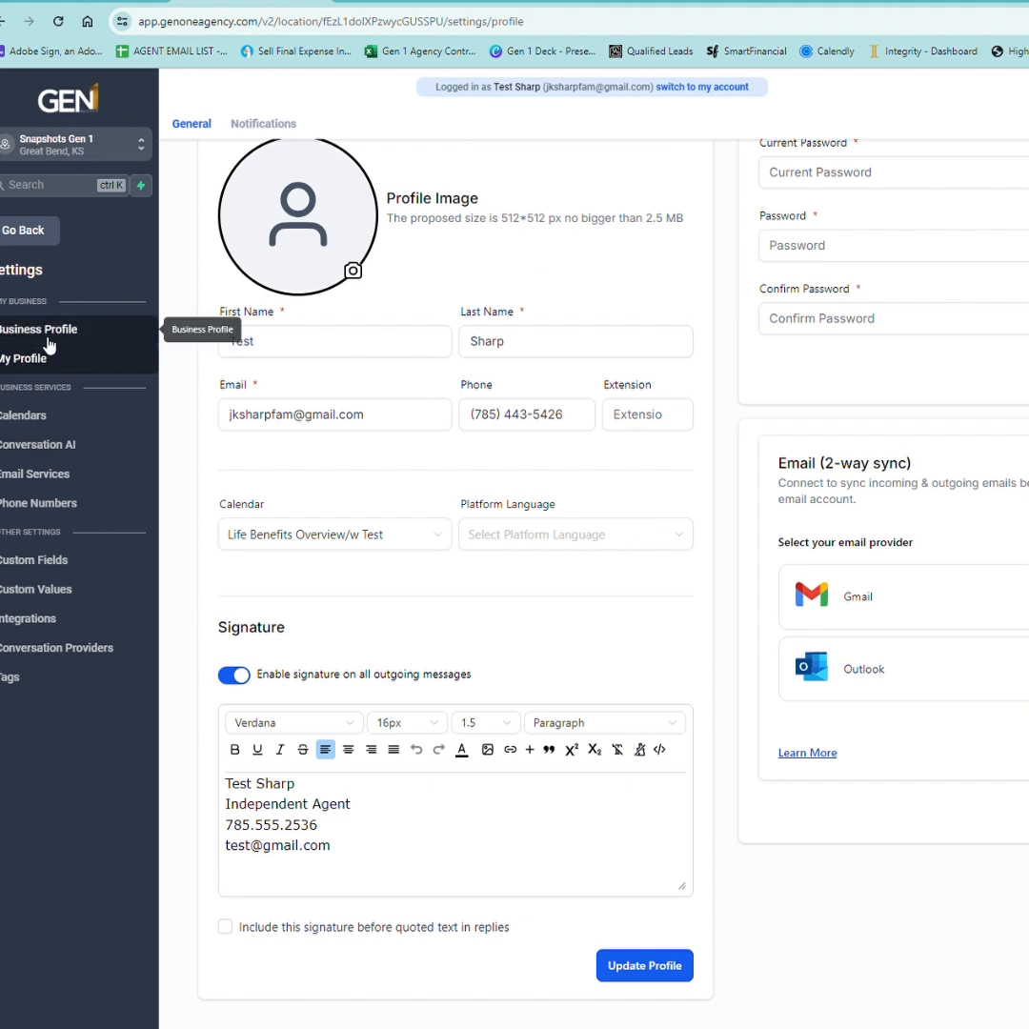
left_click(25, 233)
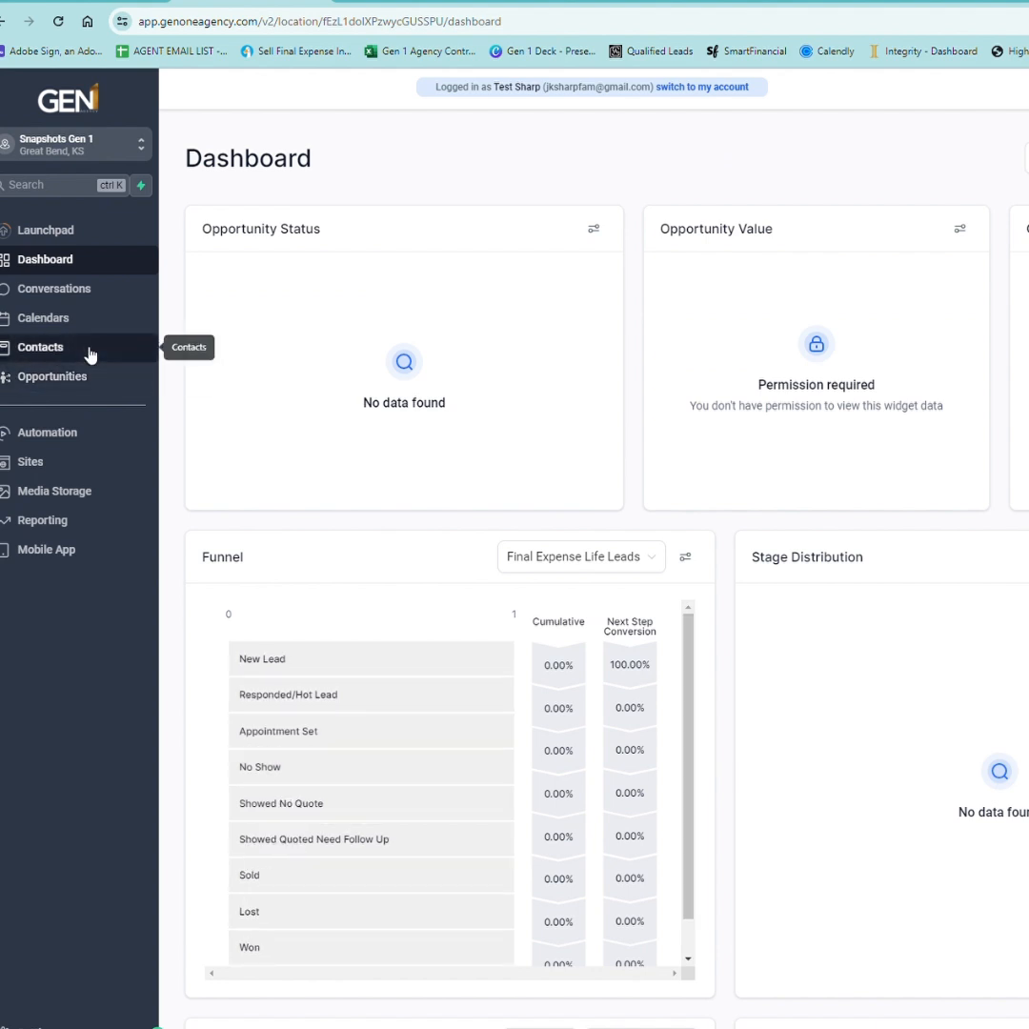
Open the Contacts list from the sidebar.
left_click(41, 359)
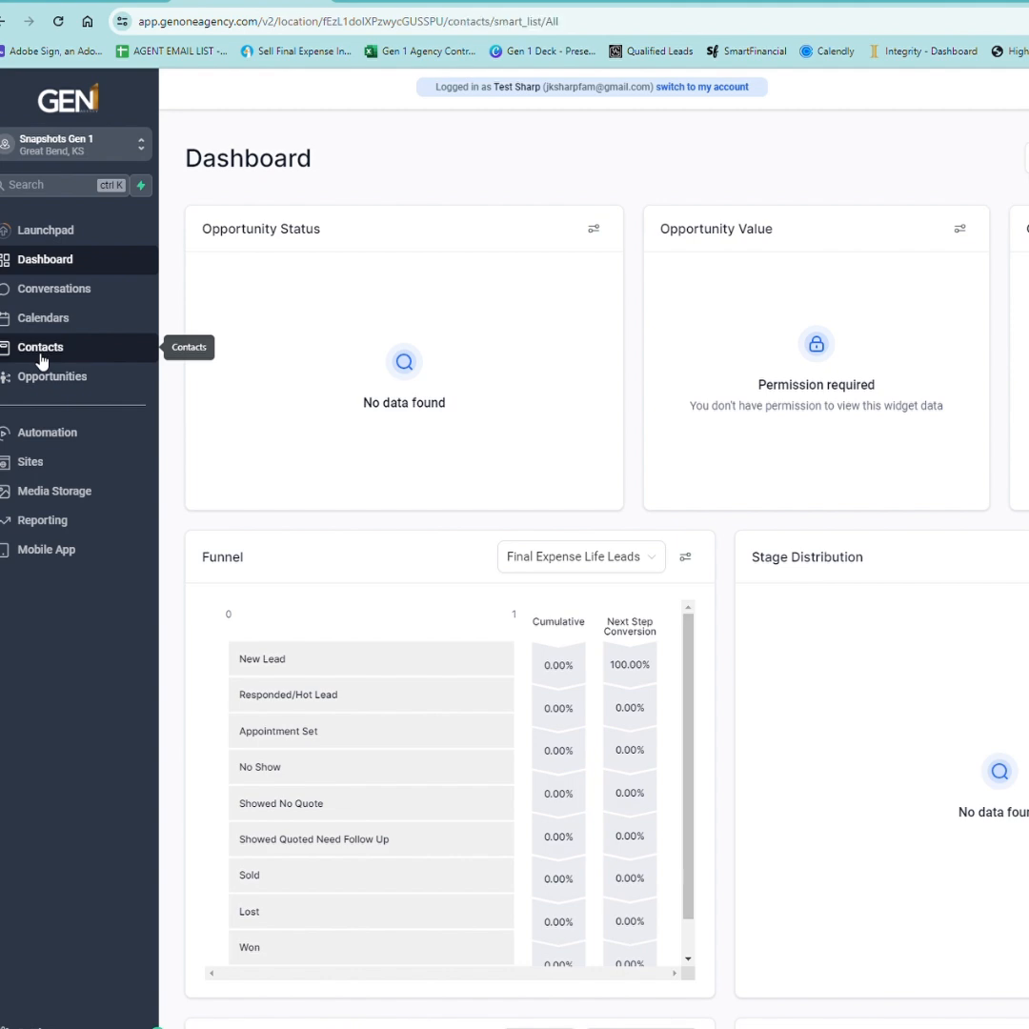